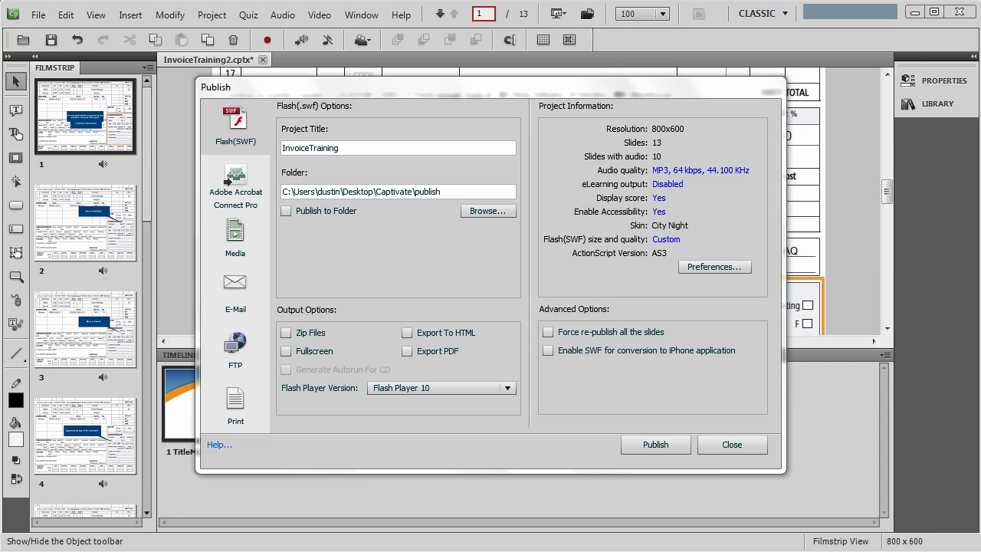
Step: Turn on 'Enable SWF for conversion to iPhone application' in the Flash (SWF) publish settings
left_click(607, 352)
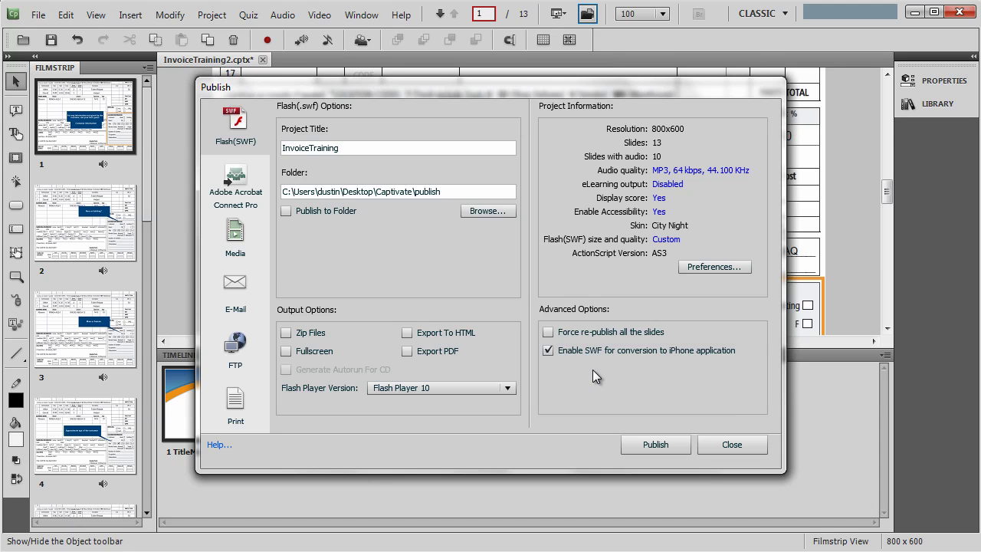
Step: Publish InvoiceTraining as a SWF, overwriting the previously published file
left_click(664, 444)
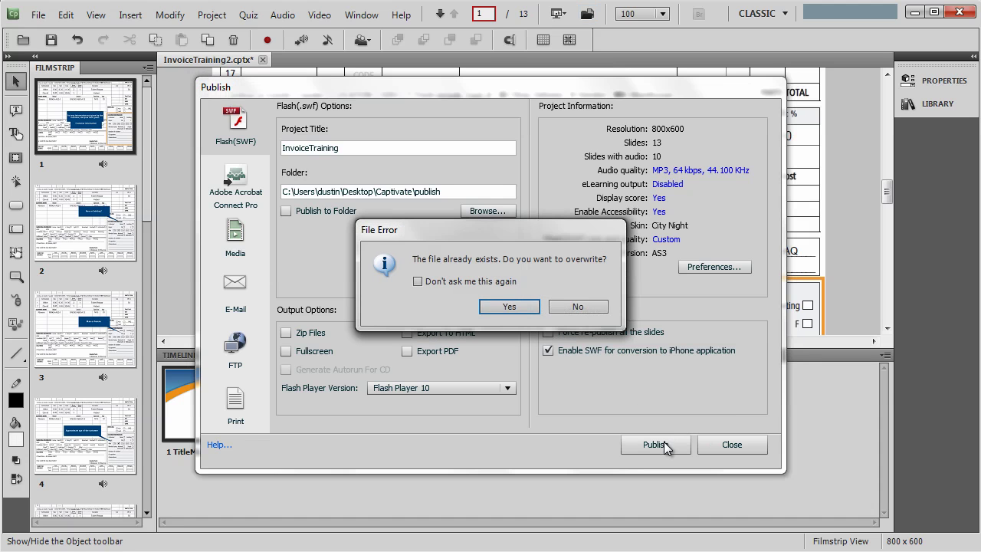
left_click(519, 306)
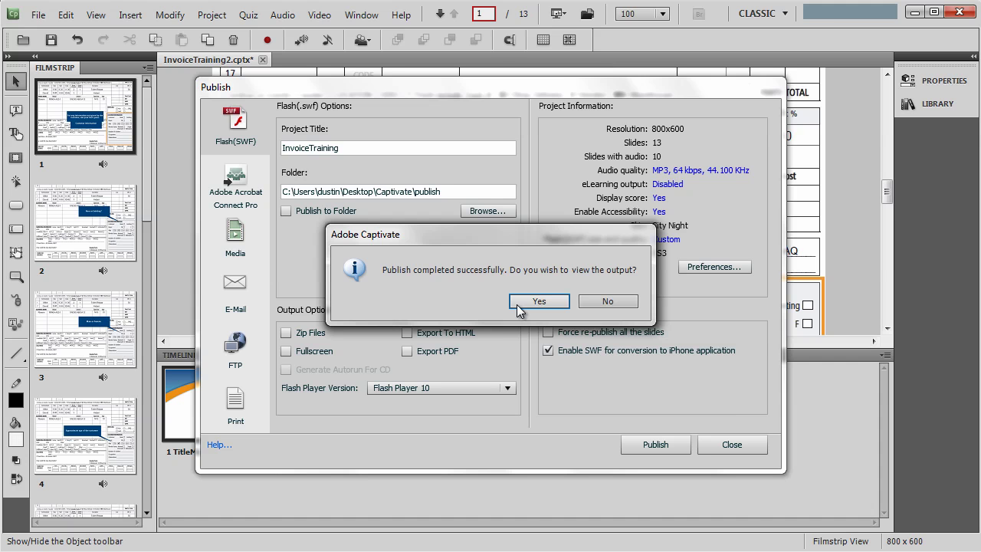
Step: View the published output and skip forward through the slides to the first quiz question
left_click(557, 302)
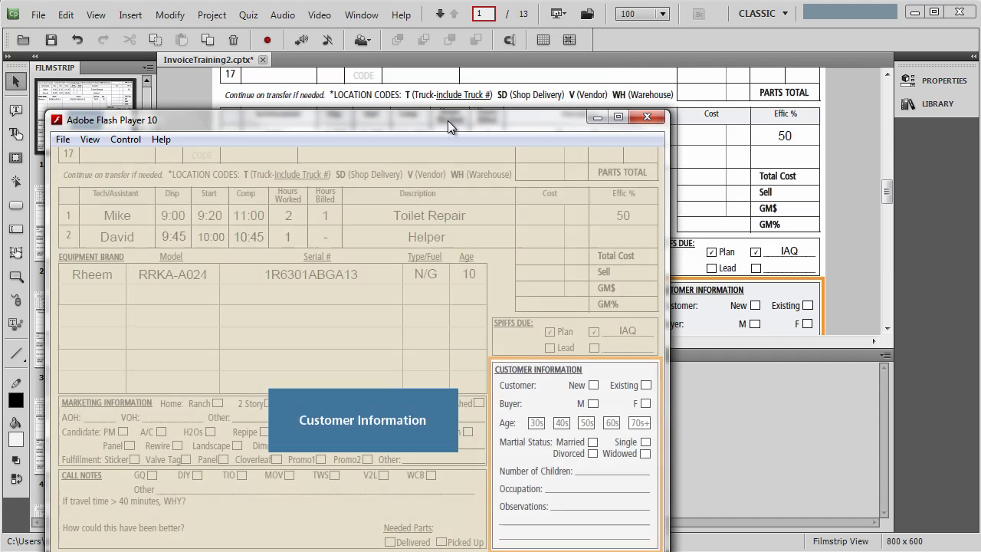
left_click_drag(448, 120, 555, 18)
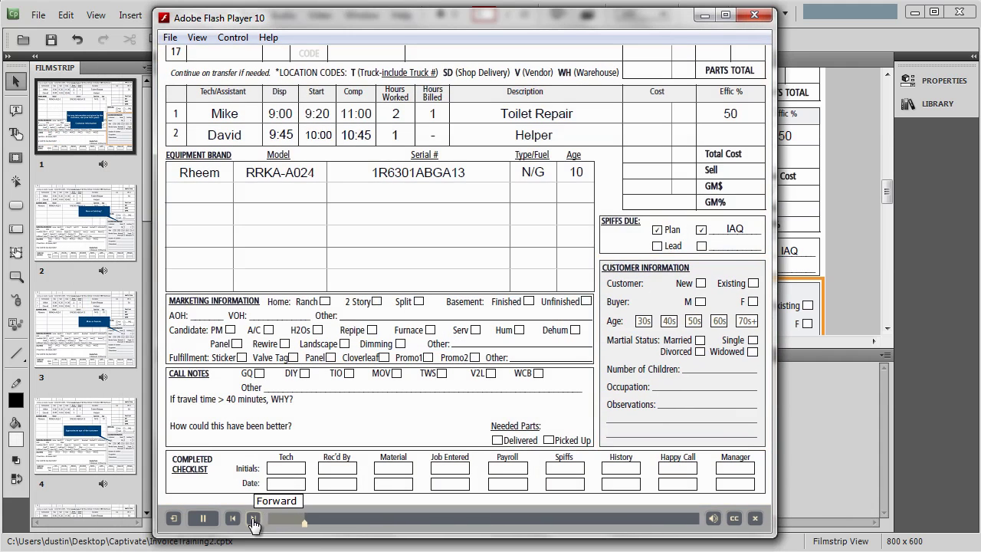
left_click(253, 519)
left_click(253, 520)
left_click(254, 519)
left_click(254, 520)
left_click(253, 520)
left_click(254, 519)
left_click(254, 520)
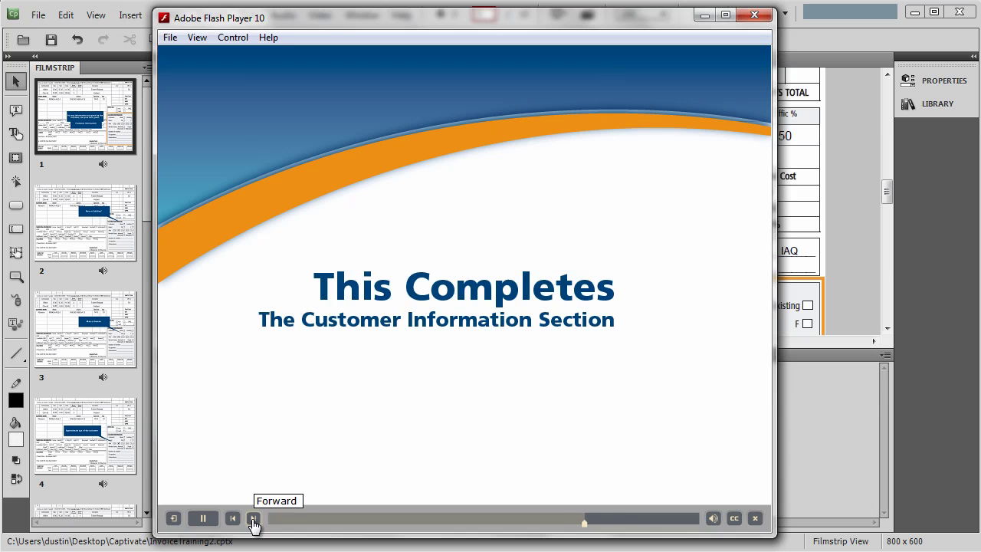
left_click(254, 520)
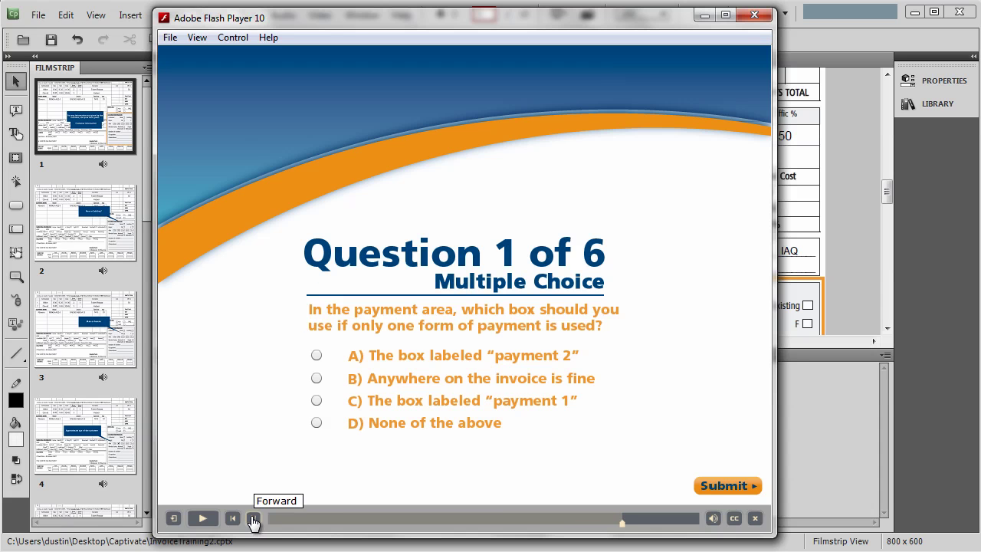
Step: Answer C for question 1 and B for question 2, then close the player
left_click(318, 401)
left_click(707, 490)
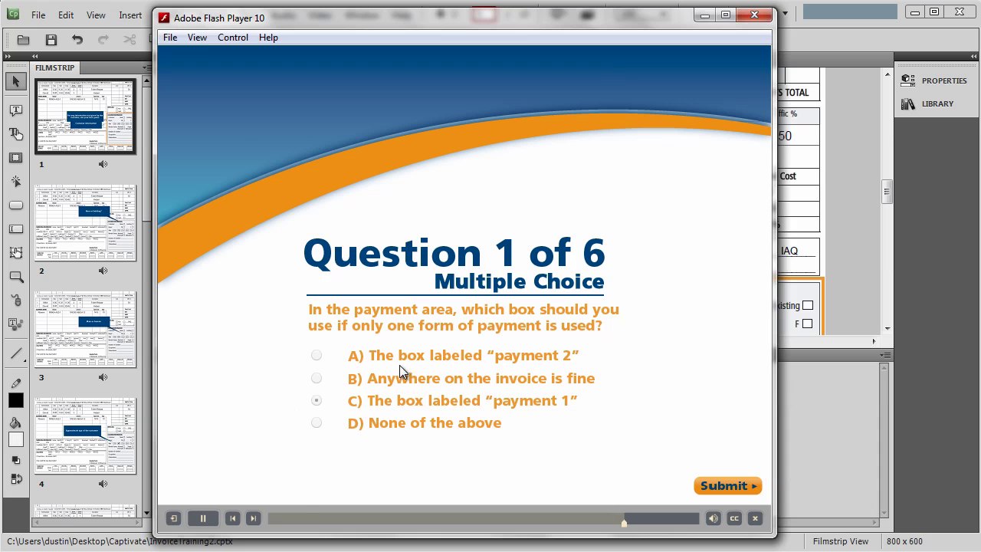
left_click(254, 519)
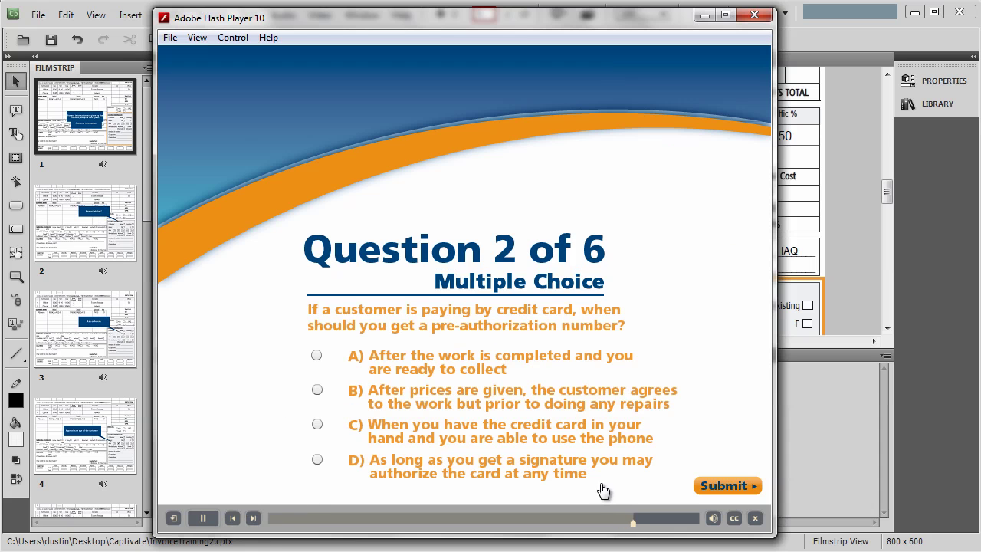
left_click(320, 395)
left_click(711, 486)
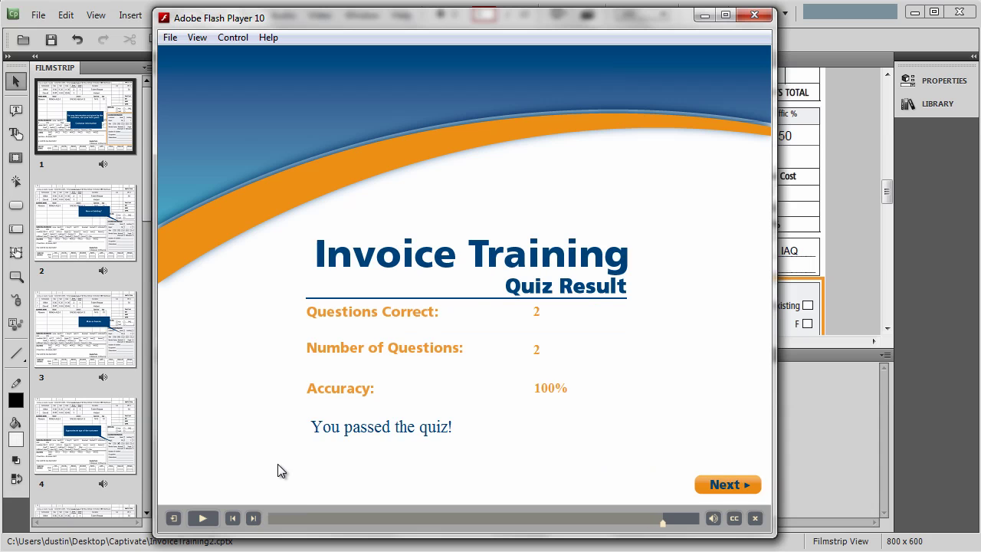
left_click(755, 14)
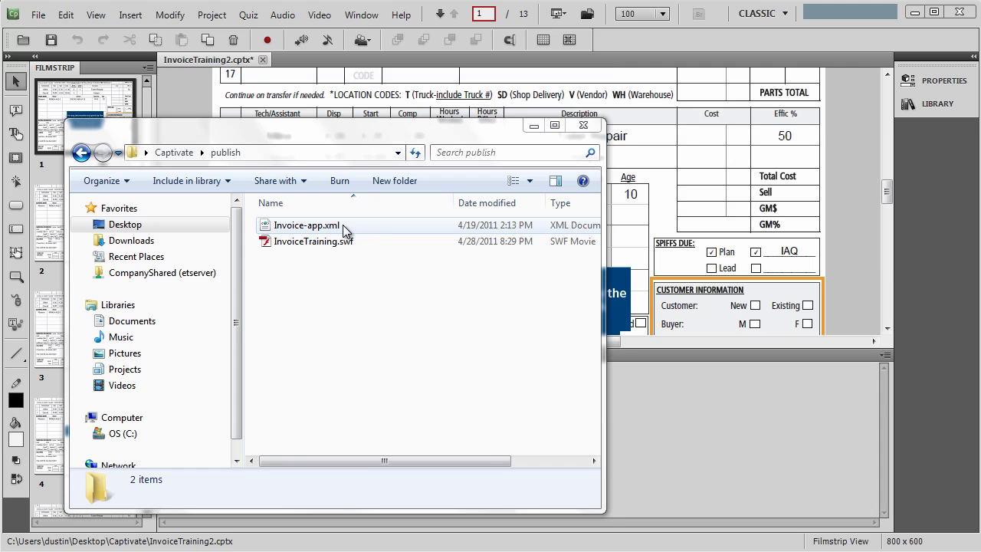
Step: Open Invoice-app.xml in Notepad++ and set the id to com.mycompany.InvoiceTraining2
right_click(342, 224)
left_click(430, 352)
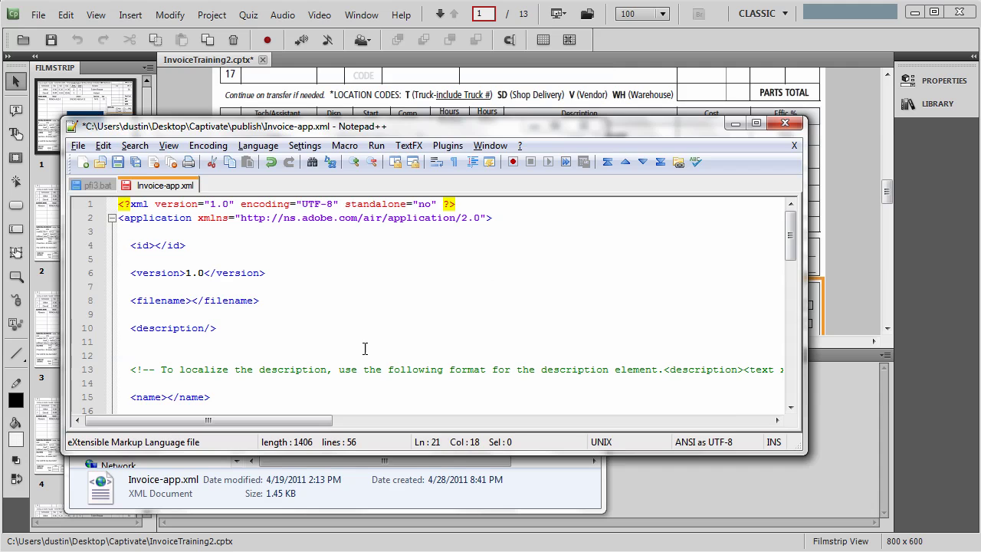
left_click(157, 245)
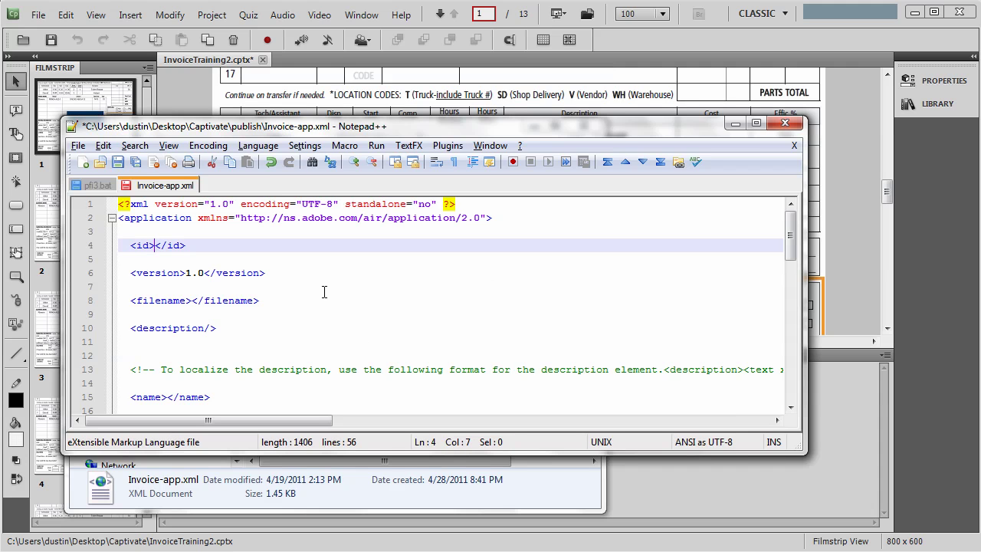
type("com,")
key("BackSpace")
type(".mycompany.InvoiceTraining2")
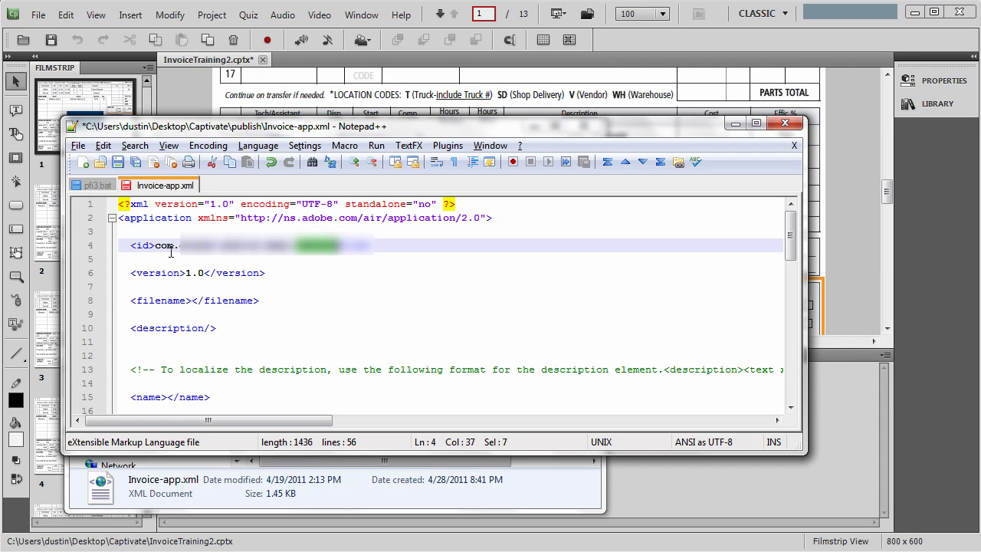
left_click_drag(155, 247, 341, 245)
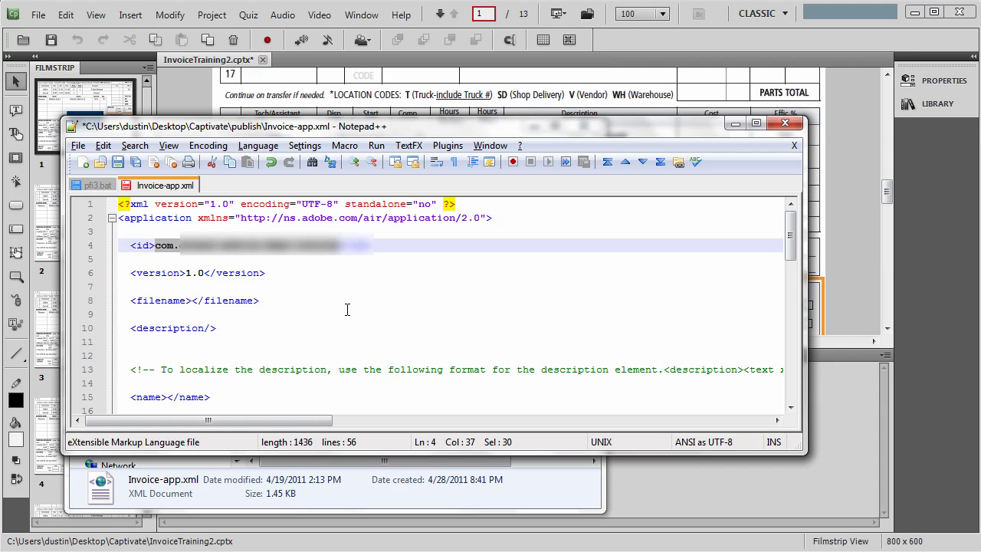
Step: Set the filename to InvoiceTraining and the name to Invoice Training
left_click(191, 300)
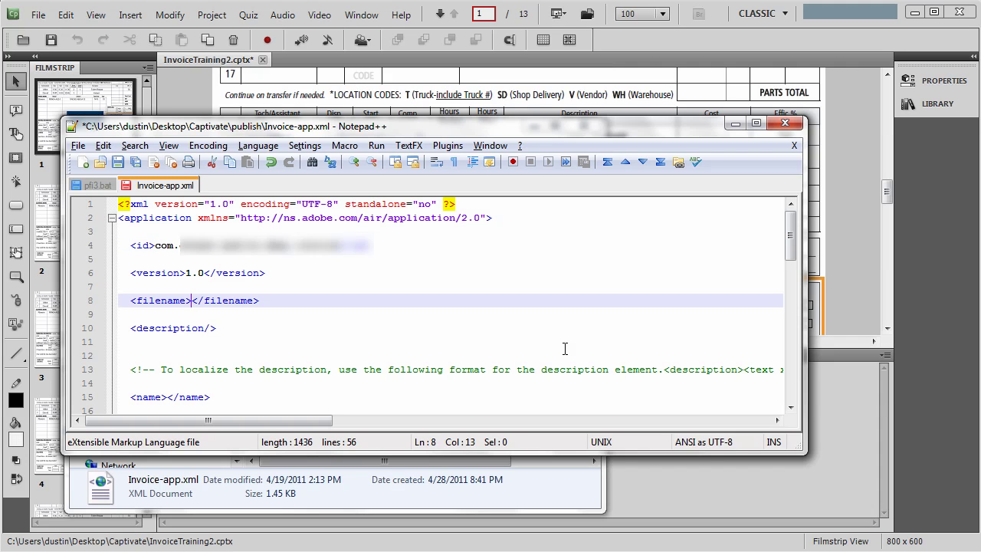
type("InvoiceTraining")
left_click(167, 397)
type("Invoice Training")
Step: Check content InvoiceTraining.swf and renderMode gpu, then save Invoice-app.xml and close Notepad++
left_click(354, 368)
scroll(353, 365, "down", 3)
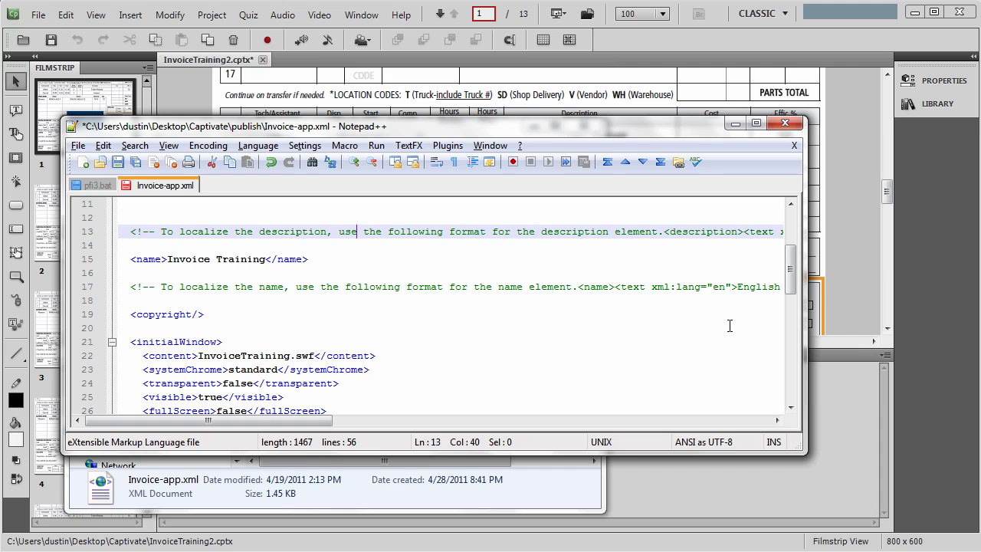
left_click_drag(790, 267, 790, 287)
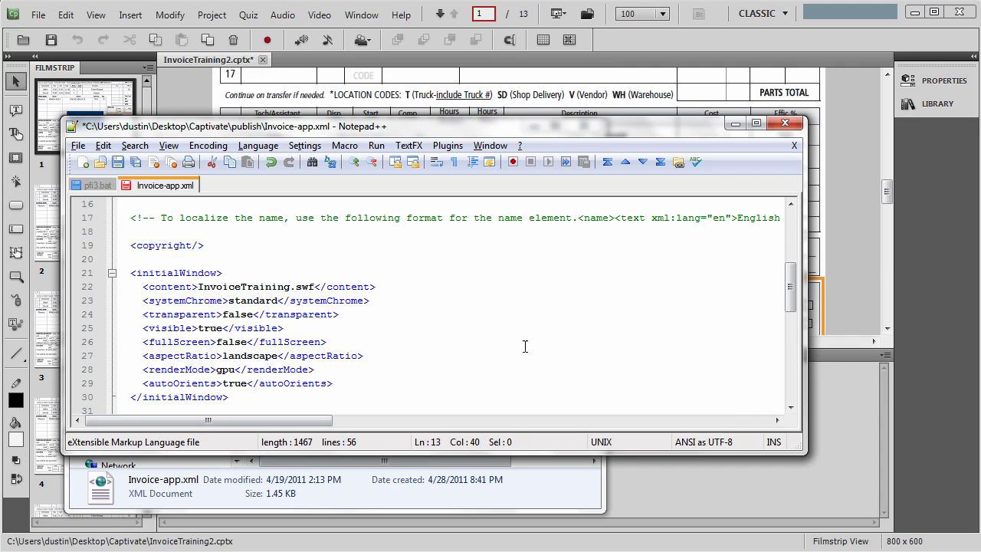
key("ctrl+s")
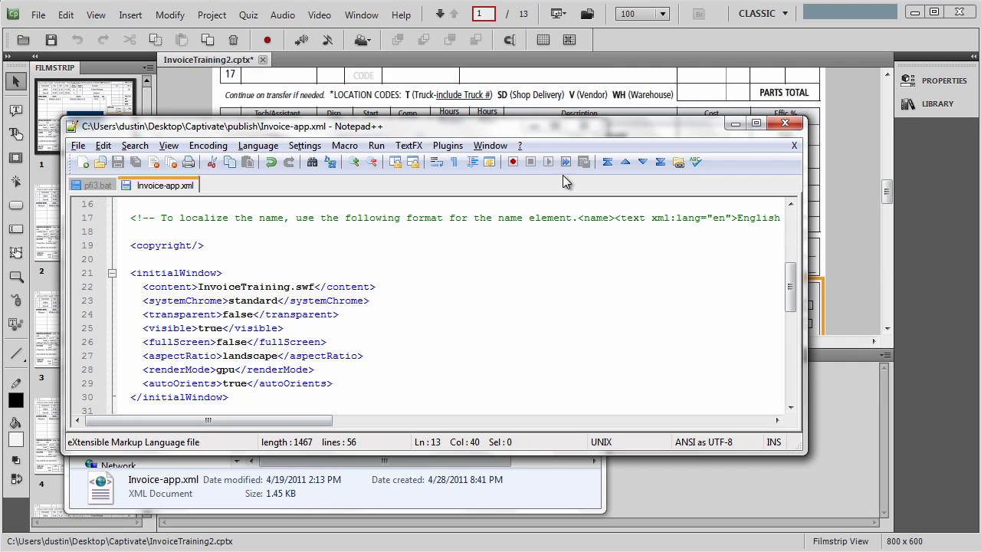
left_click(784, 124)
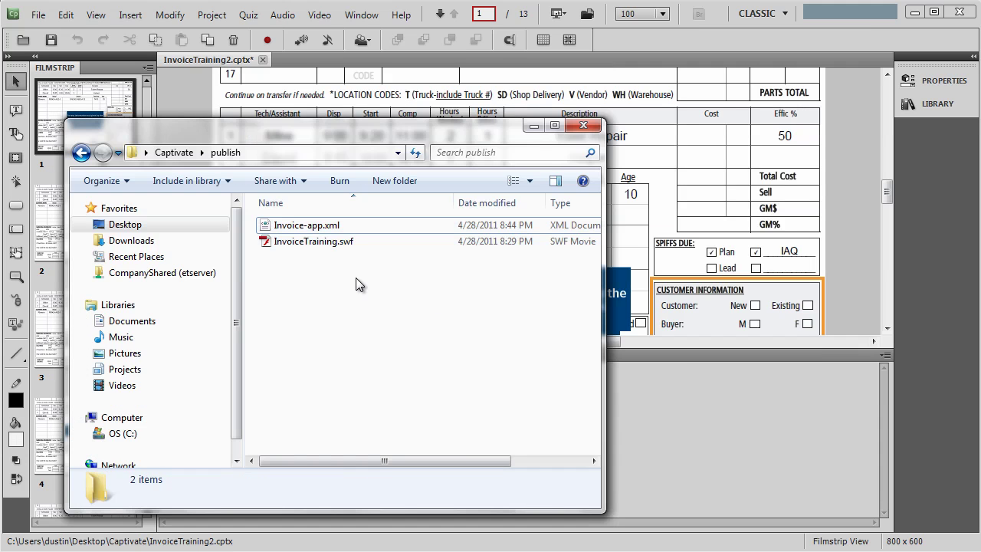
Step: Put away the publish folder window and switch to the Easel Solutions blog in Chrome
key("alt+Tab")
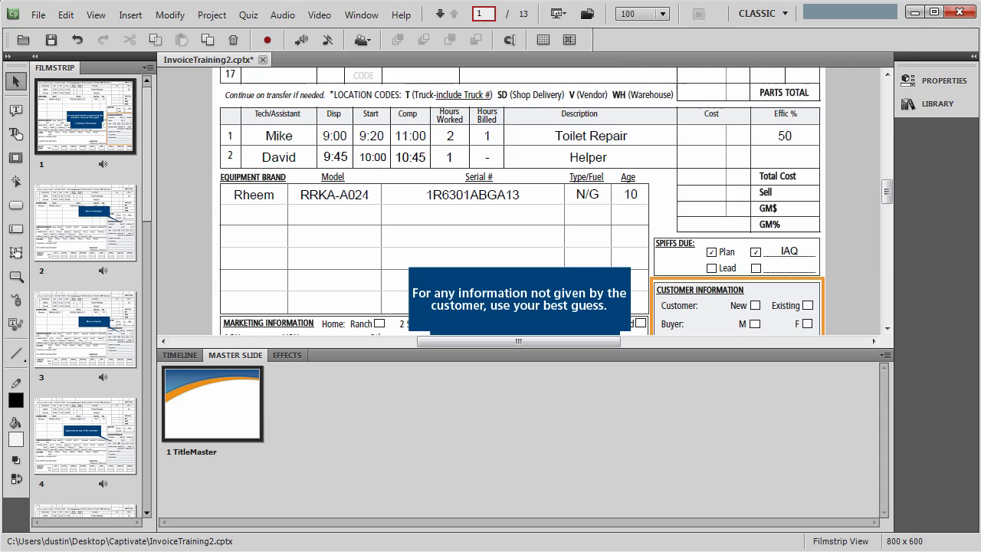
key("alt+Tab")
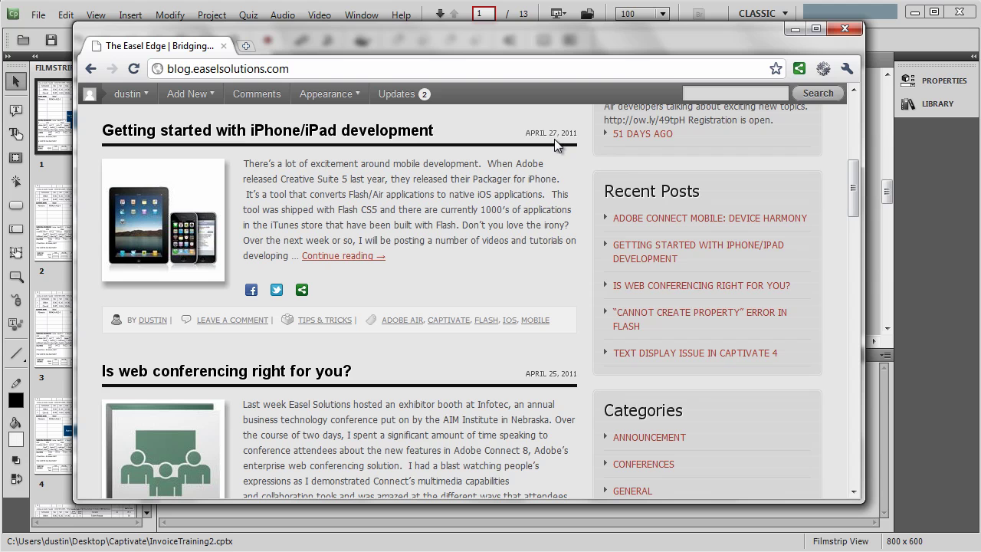
Step: Open the 'Getting started with iPhone/iPad development' post and scroll down through it
left_click(378, 136)
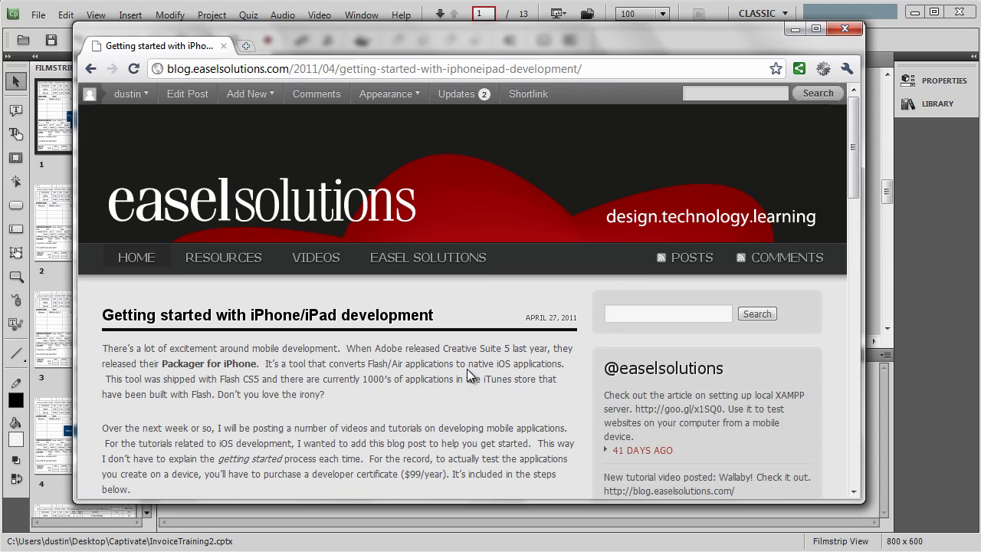
left_click_drag(852, 117, 851, 170)
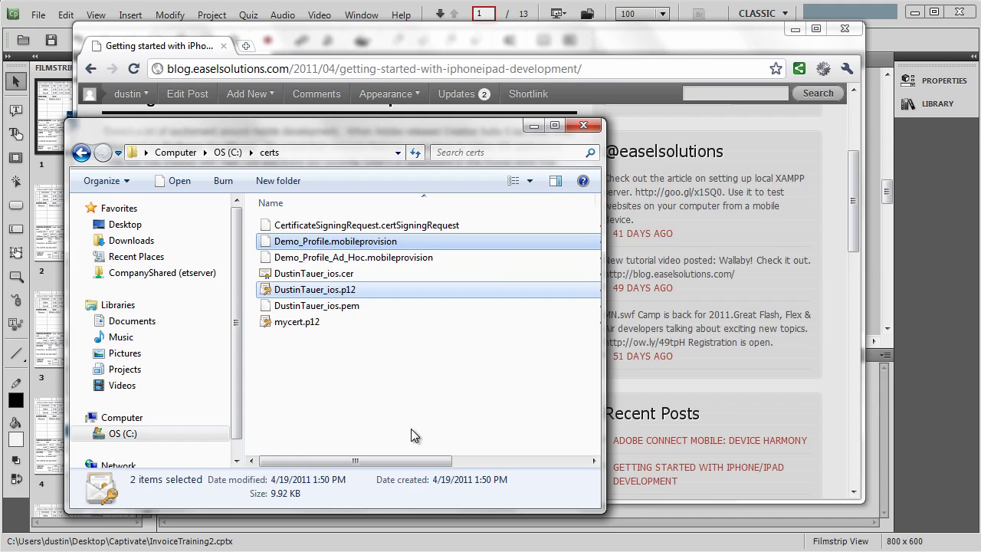
Step: Close the certs folder window with Alt+F4
key("alt+F4")
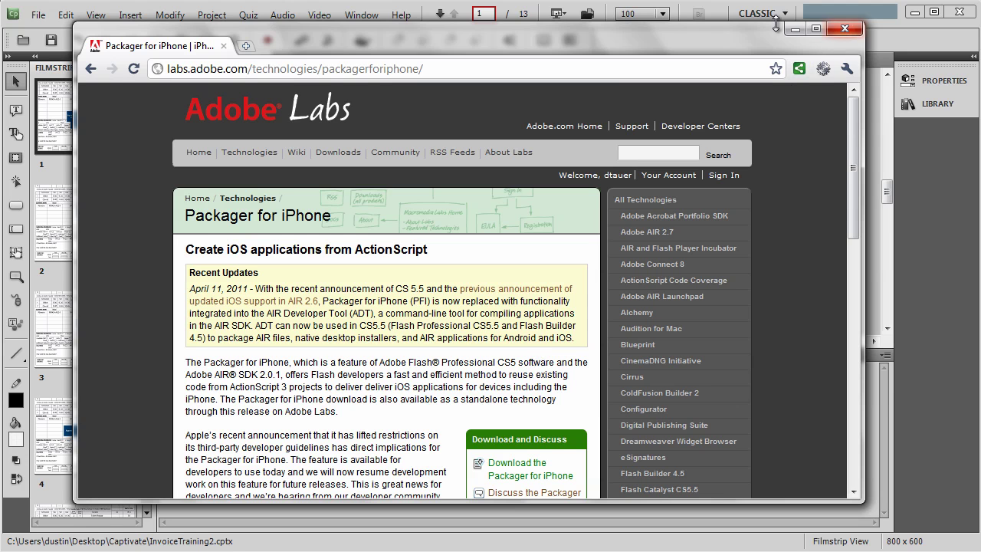
Step: Navigate into Program Files (x86) > Adobe > Adobe Flash CS5 > PFI > bin
left_click(796, 28)
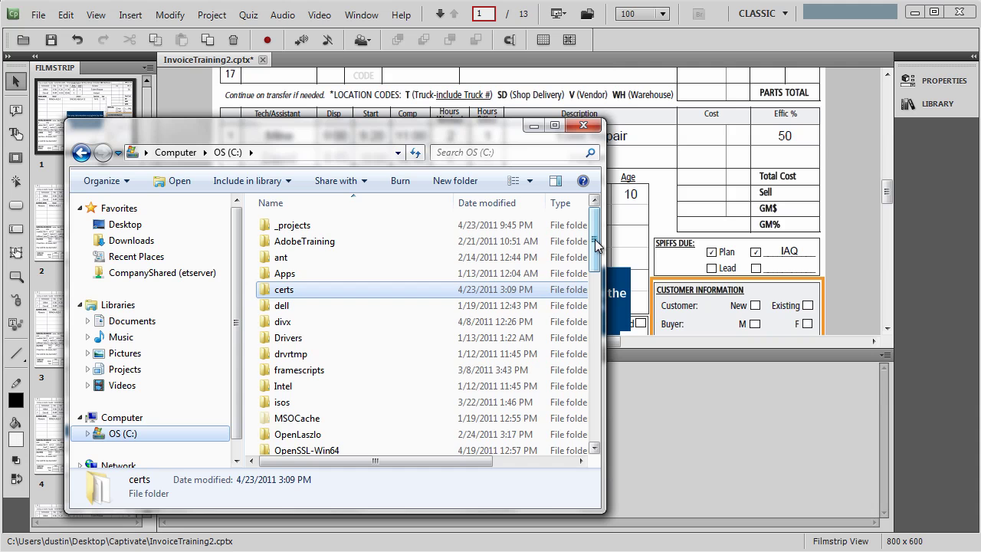
scroll(307, 246, "down", 4)
double_click(299, 230)
double_click(299, 230)
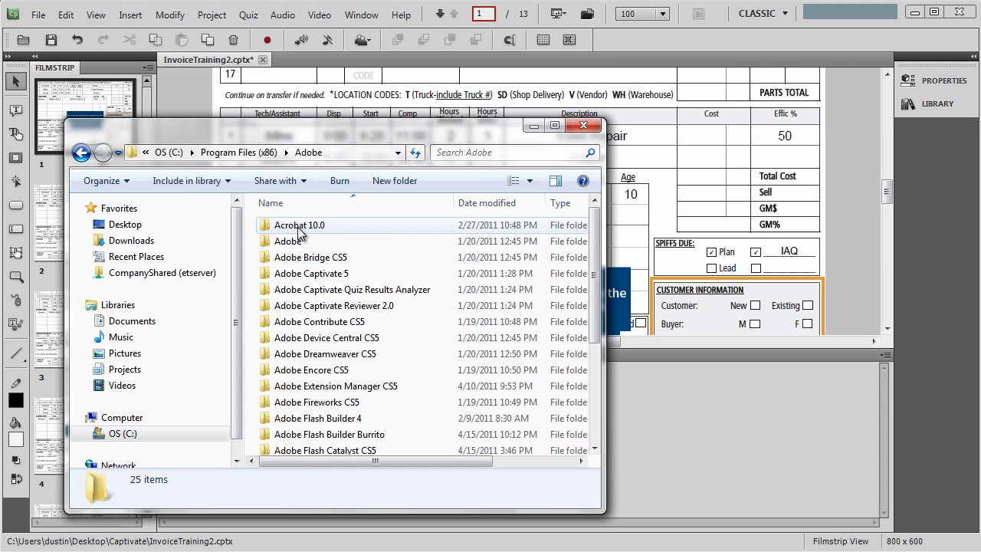
scroll(309, 404, "down", 3)
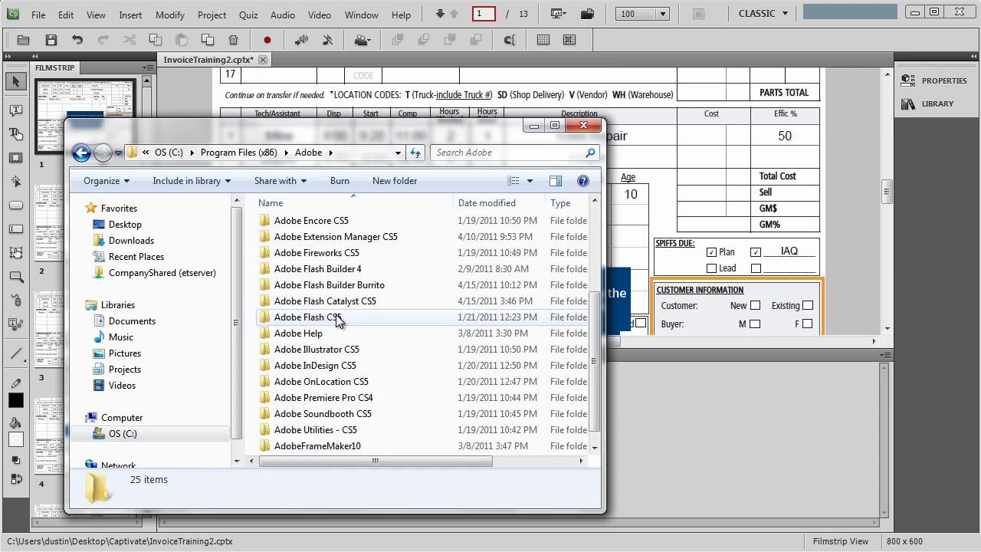
double_click(337, 317)
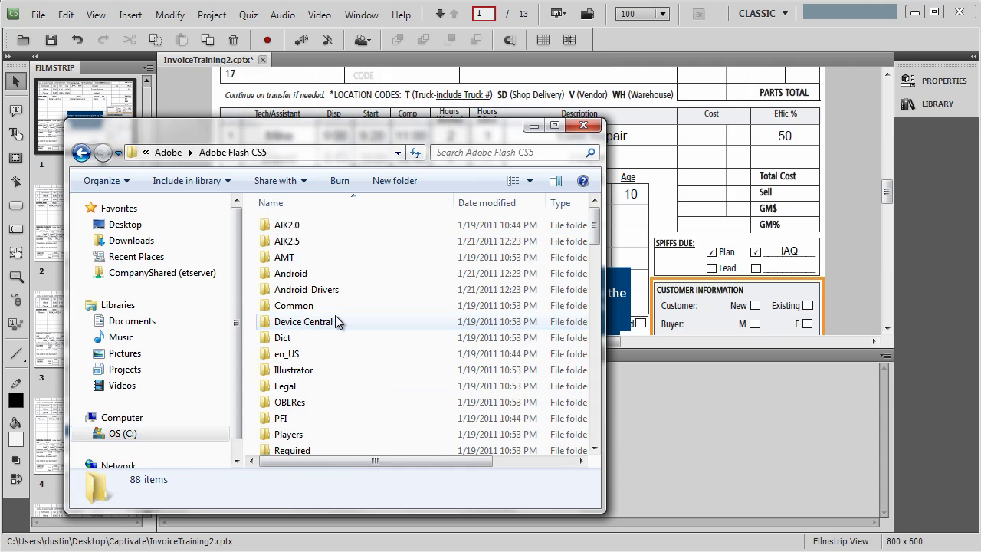
double_click(300, 420)
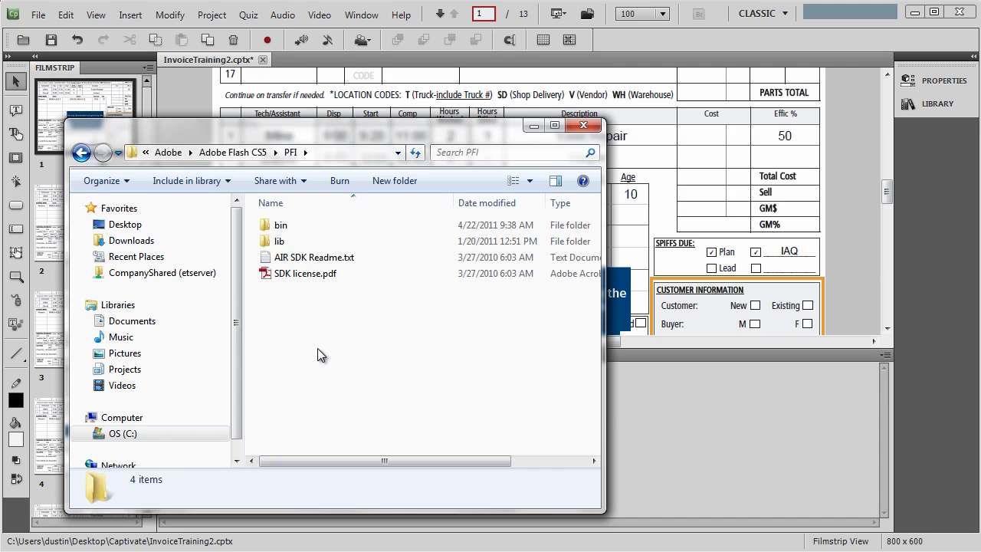
double_click(309, 227)
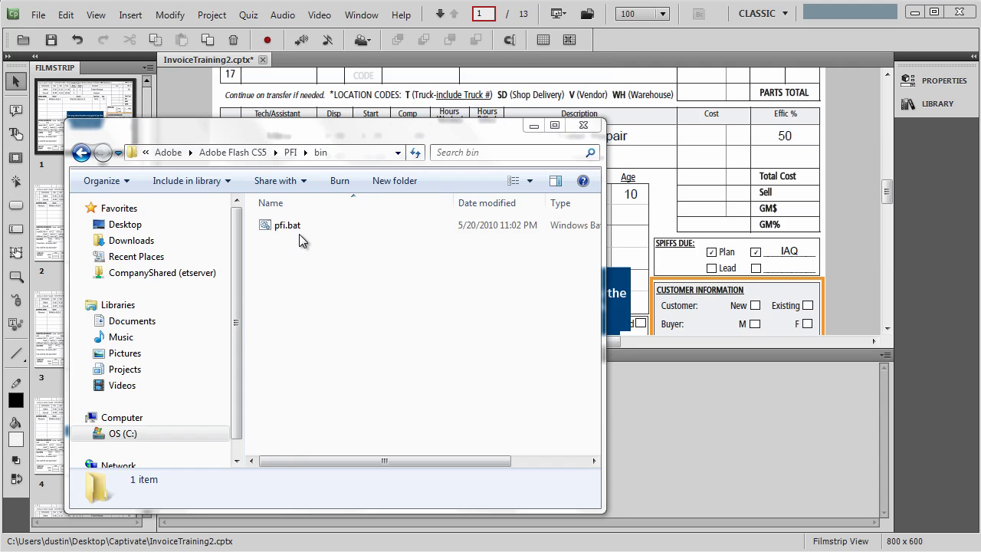
Step: Open a command window in the PFI bin folder and move it to the lower right
right_click(324, 287)
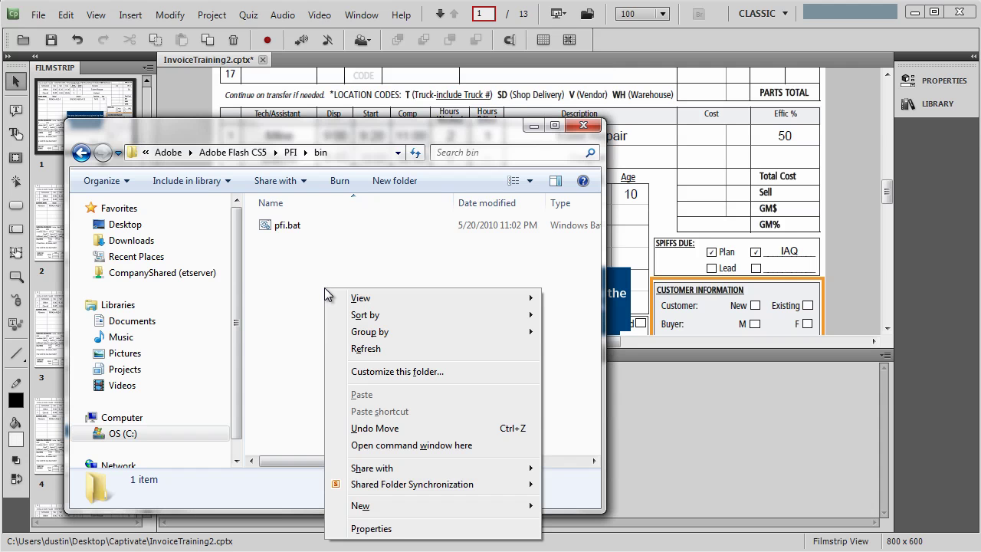
left_click(406, 445)
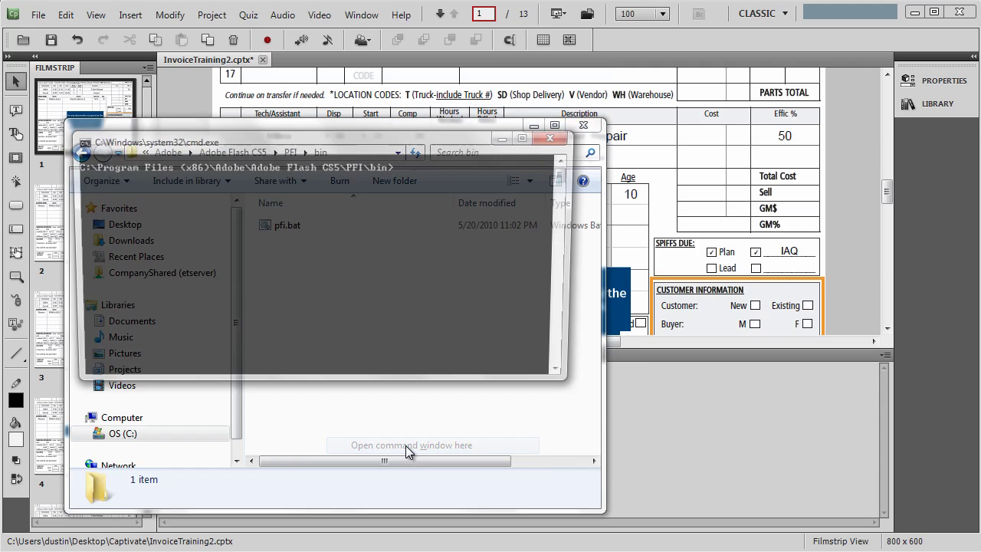
left_click_drag(379, 150, 602, 243)
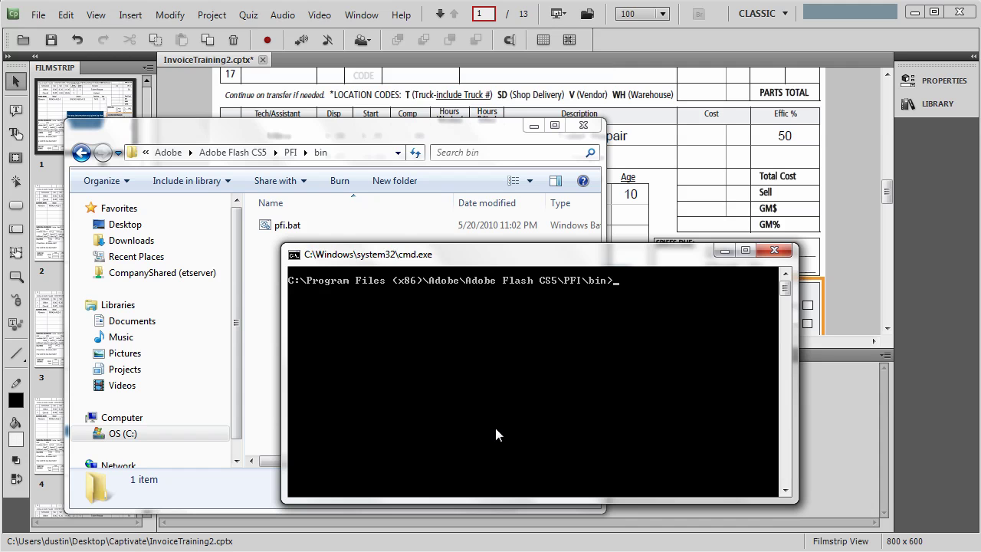
Step: Copy pfi.bat, paste it into the bin folder, and rename the copy pfi2.bat
left_click(269, 281)
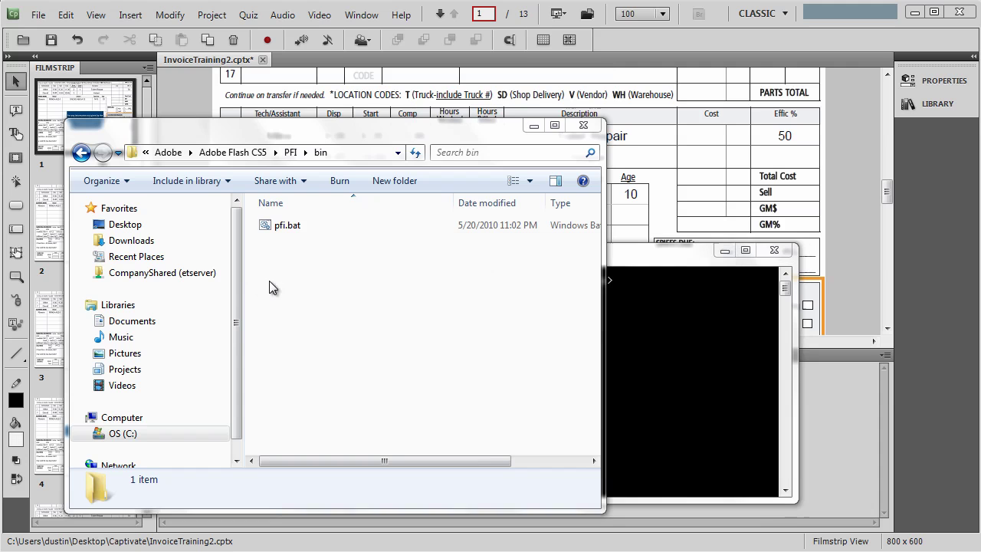
right_click(268, 230)
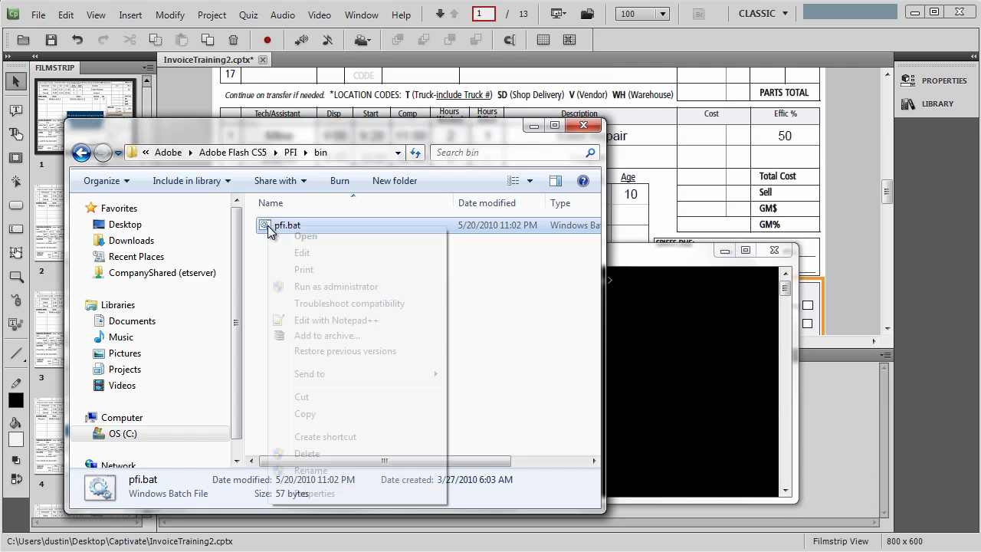
left_click(367, 418)
right_click(316, 278)
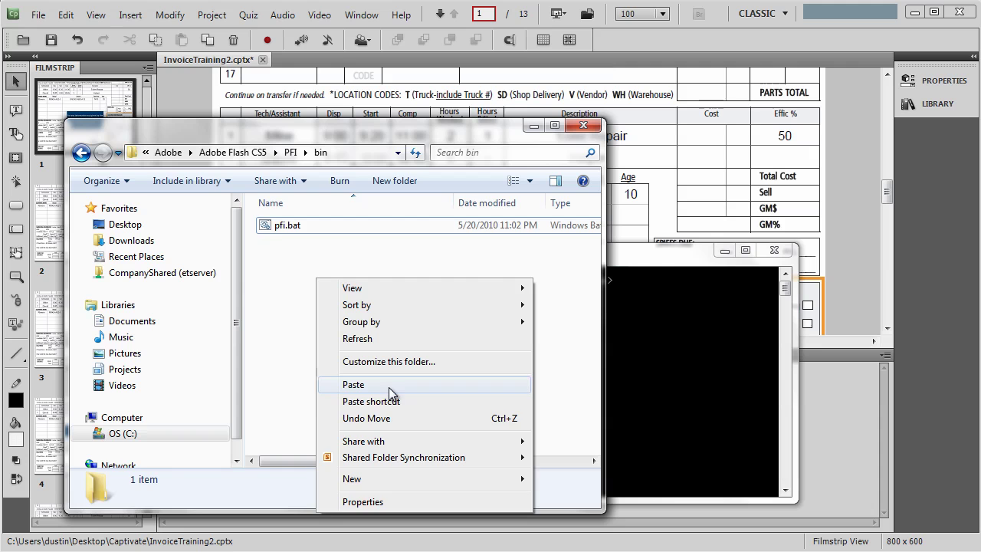
left_click(389, 387)
left_click(301, 225)
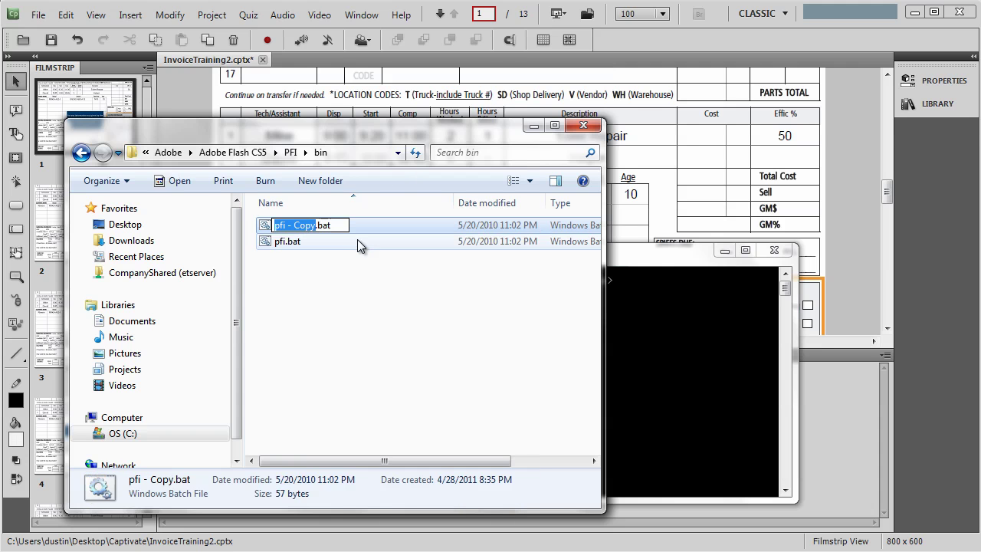
type("pfi2")
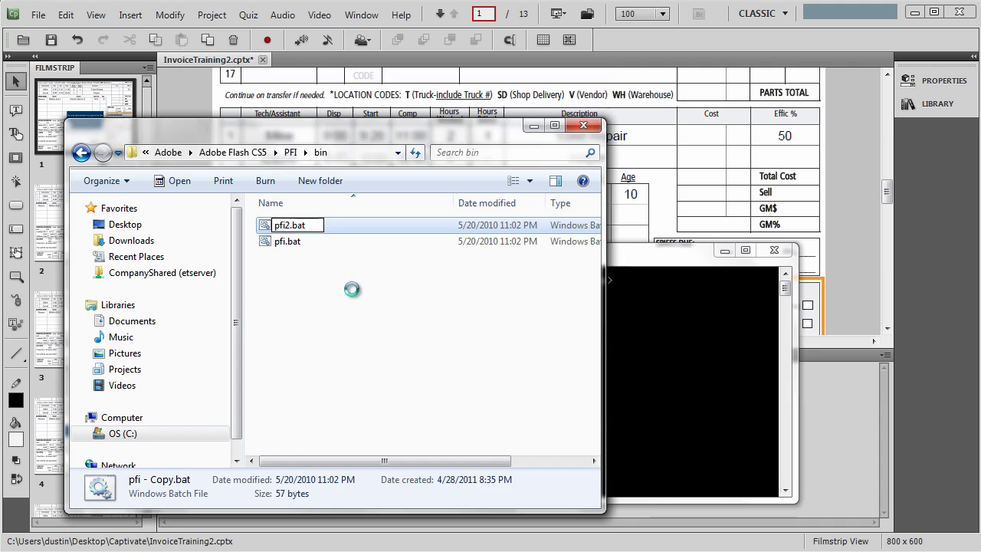
key("Return")
left_click(465, 389)
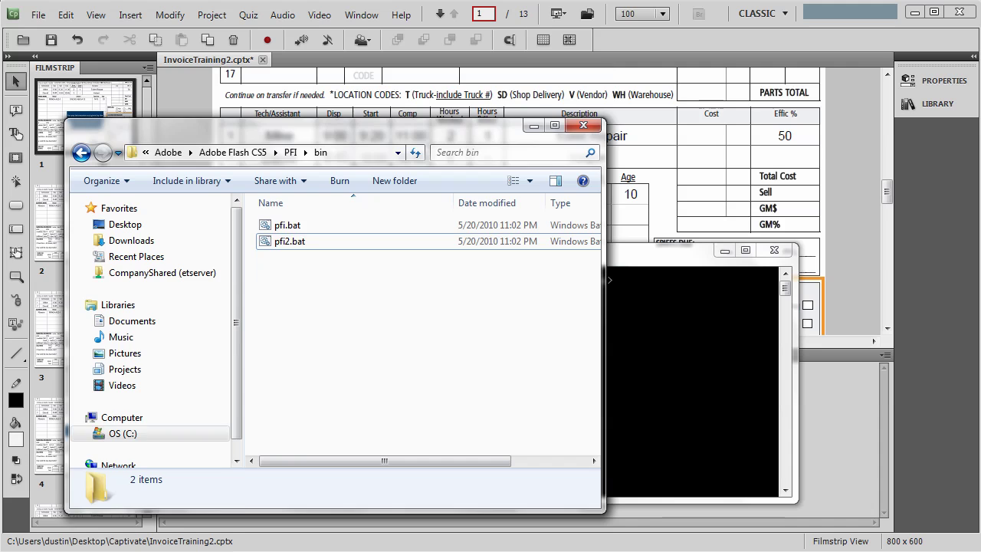
Step: Launch Notepad as administrator and move its window to the lower half of the screen
key("super")
type("note")
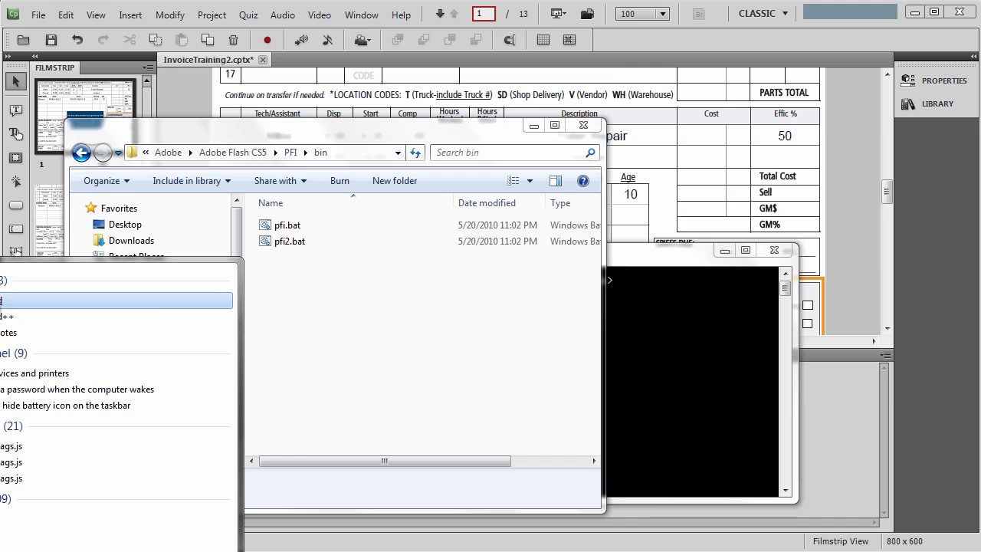
right_click(31, 300)
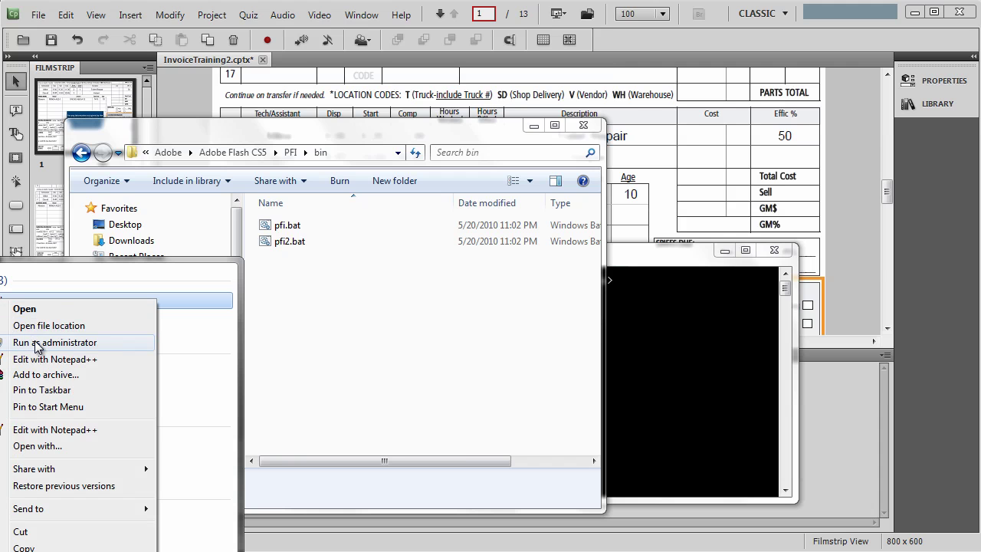
left_click(40, 284)
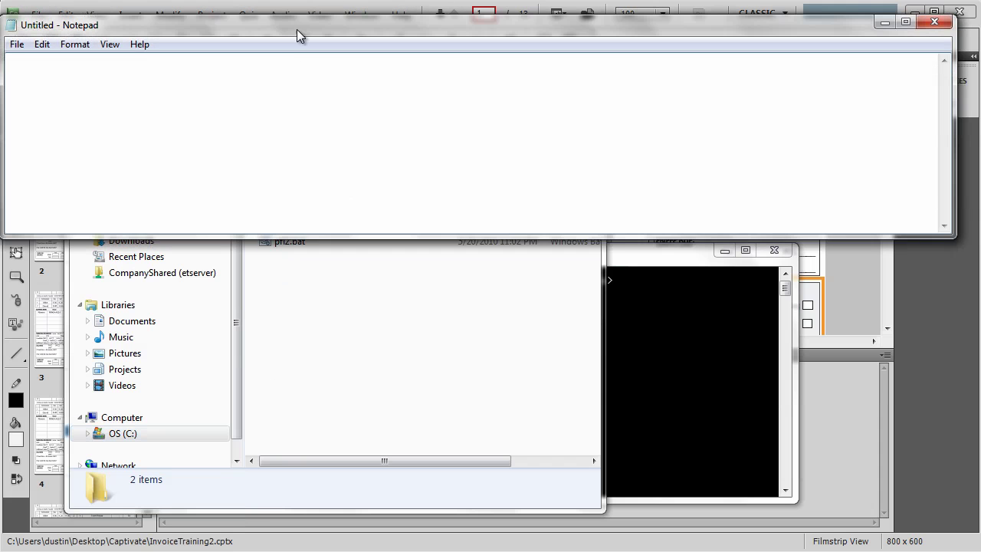
left_click_drag(297, 29, 303, 312)
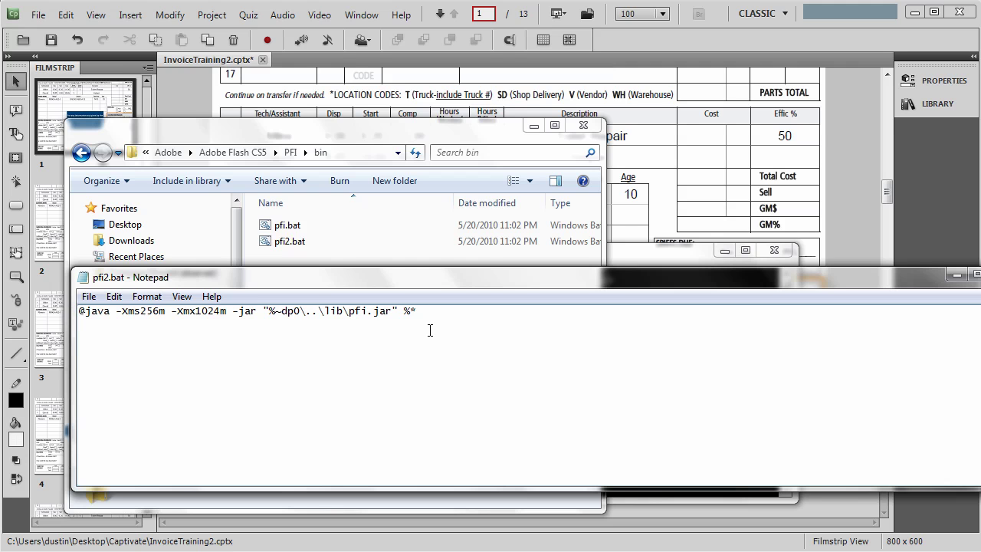
Step: Replace java in pfi2.bat with C:\Program Files (x86)\Java\jre6\bin\java and save
key("ctrl+a")
key("ctrl+v")
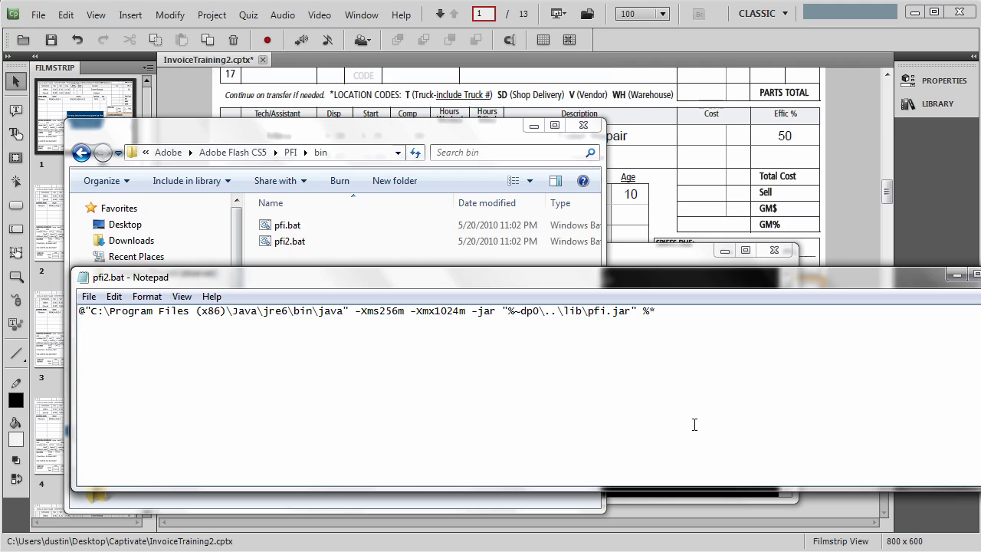
key("ctrl+s")
Step: Close Notepad and type 'pfi2 -package -target ipa-app-store -provisioning' in the Command Prompt
key("alt+F4")
left_click(702, 367)
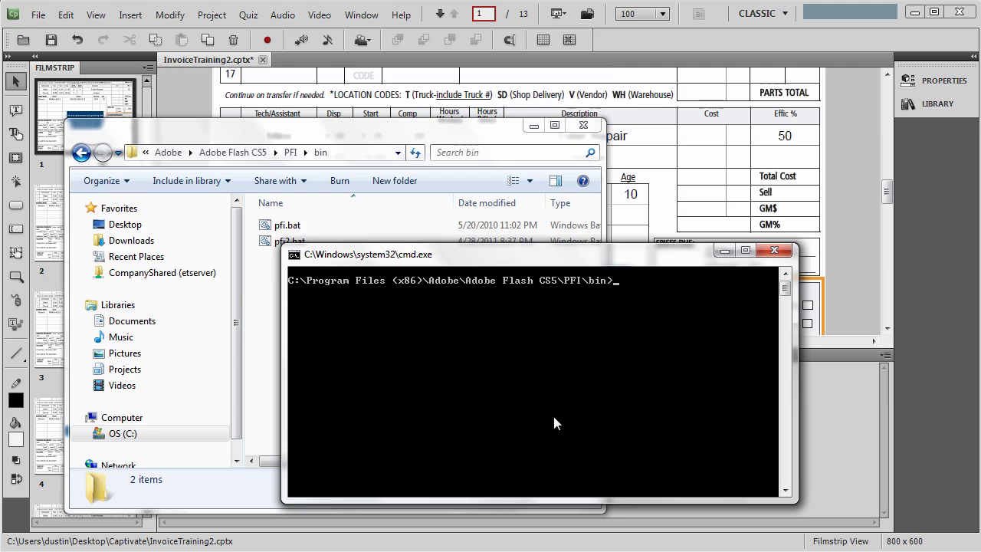
left_click_drag(551, 259, 544, 281)
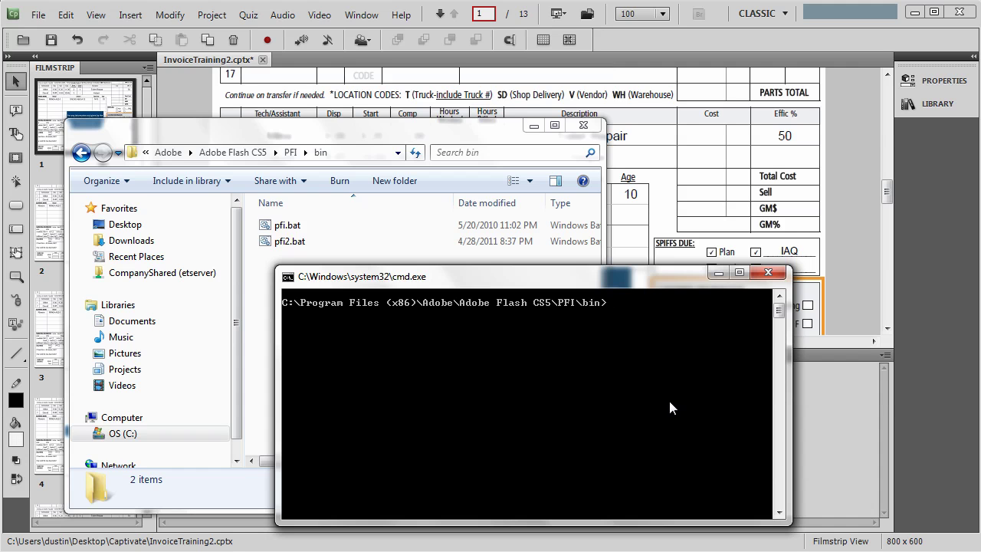
type("pfi2 -package -target ipa")
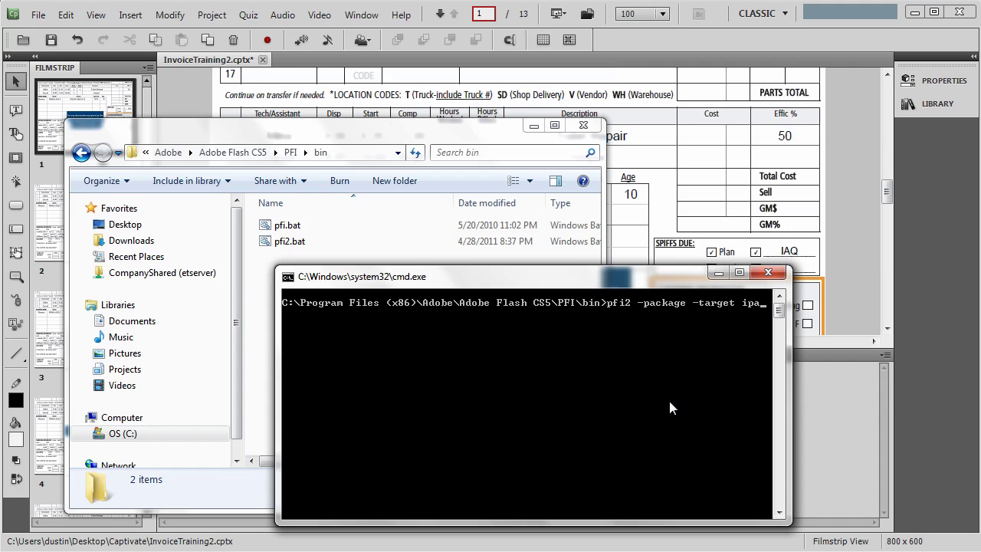
type("-app-store -provisioning")
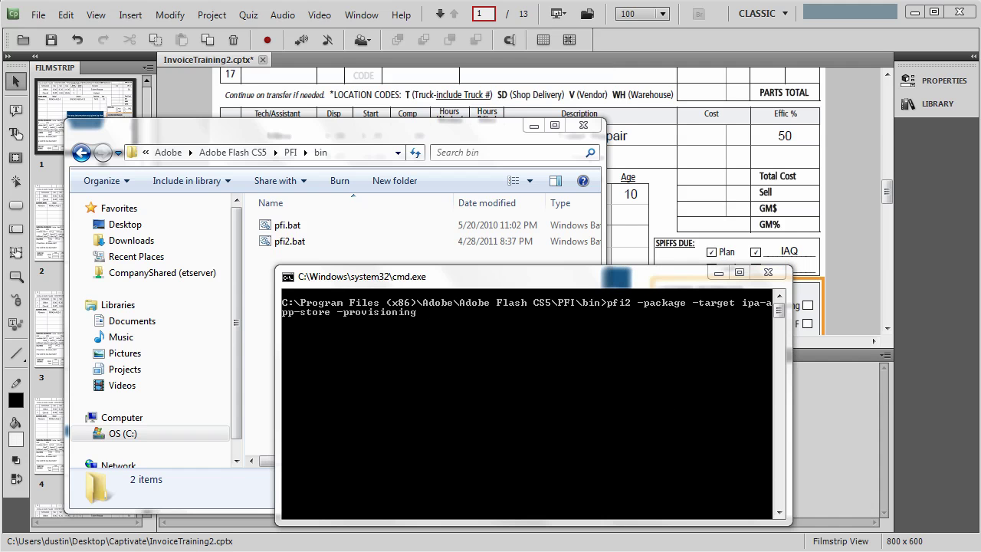
Step: Append the Demo_Profile.mobileprovision path, -storetype pkcs12, the .p12 keystore path and -storepass with its password
left_click(516, 425)
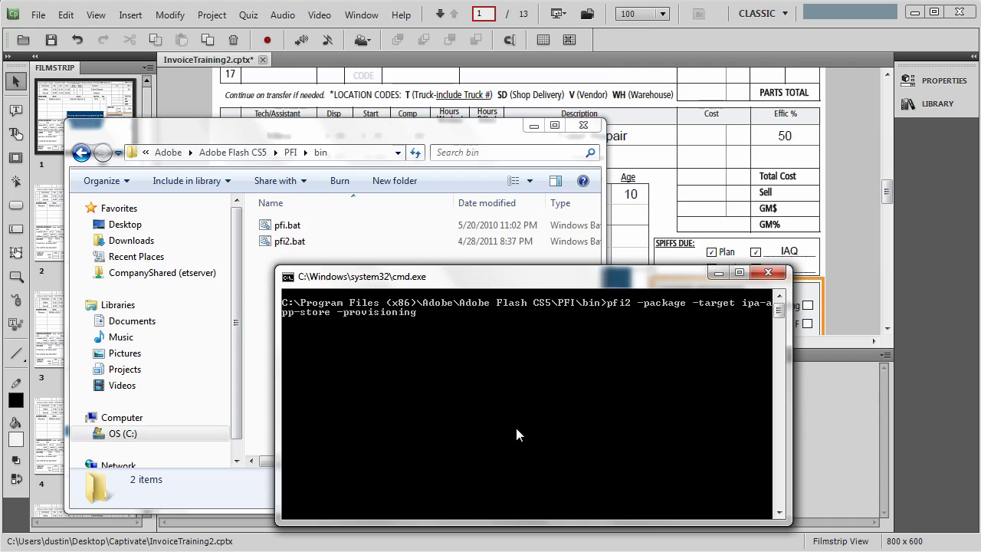
right_click(516, 426)
left_click(560, 471)
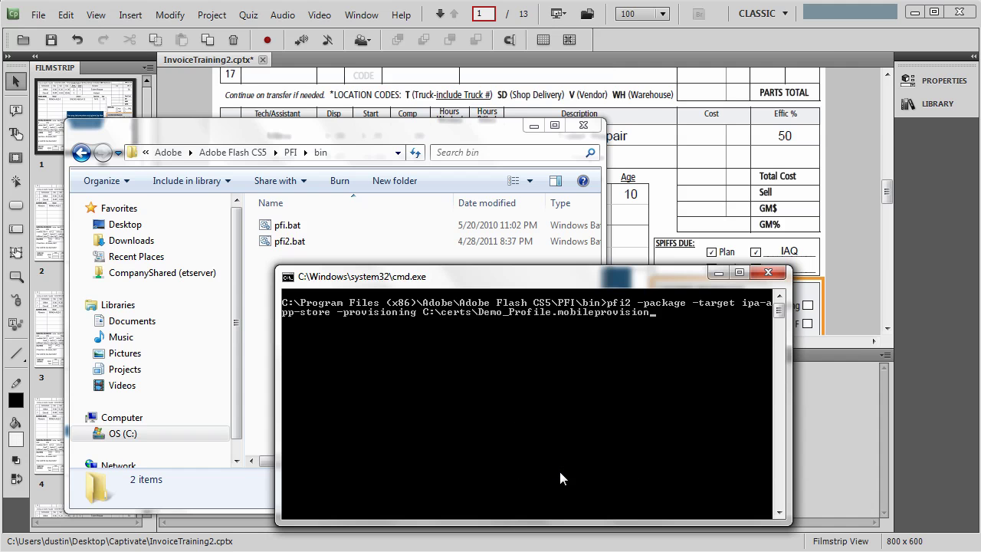
type("-storetype pkcs12 -keystore")
right_click(533, 439)
type("-s")
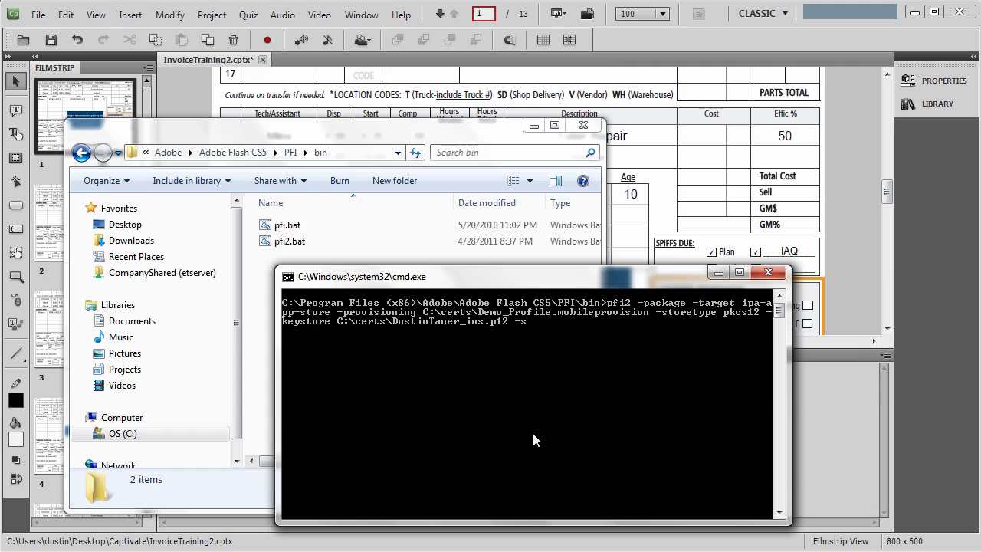
type("torepass")
right_click(534, 434)
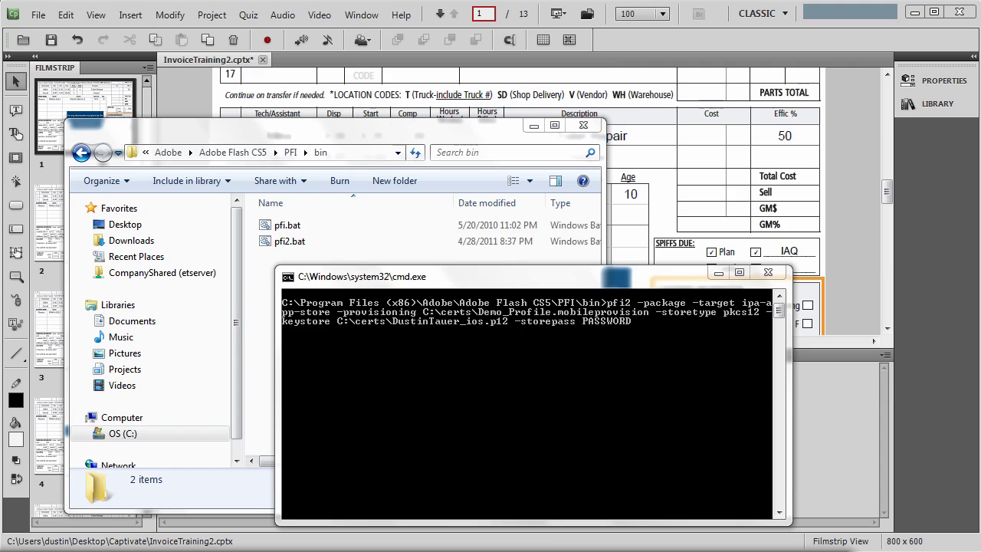
Step: Add the InvoiceTraining.ipa output and the Captivate\Publish Invoice-app.xml descriptor path
left_click(689, 379)
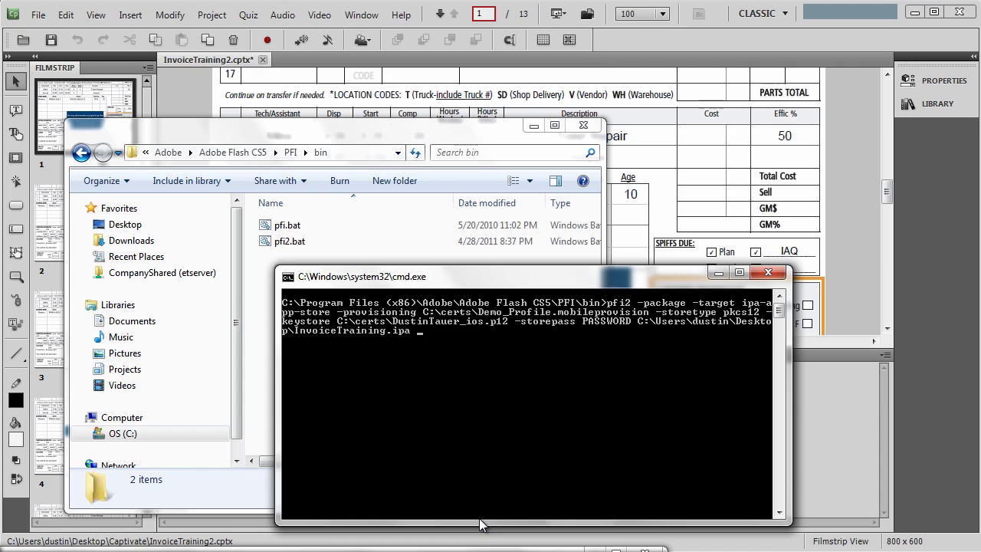
right_click(457, 384)
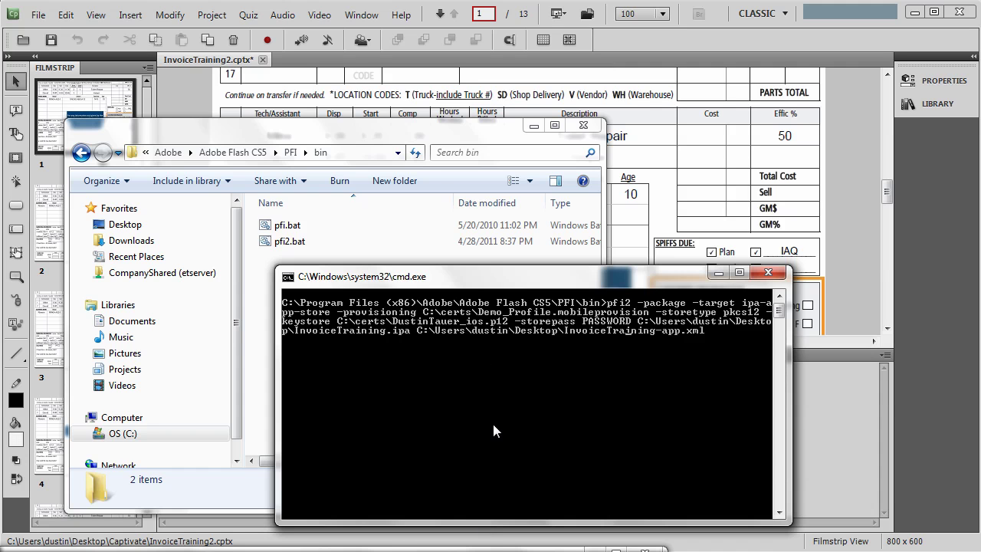
key("Left")
key("Left")
key("Left")
key("Left")
key("Left")
key("Left")
key("Left")
key("Left")
key("Left")
key("Left")
key("Left")
key("Left")
key("Left")
key("Left")
key("Left")
key("Left")
key("Left")
key("Left")
key("Left")
key("Left")
key("BackSpace")
key("BackSpace")
key("BackSpace")
key("BackSpace")
type("ktop\\Captivate\\Publish")
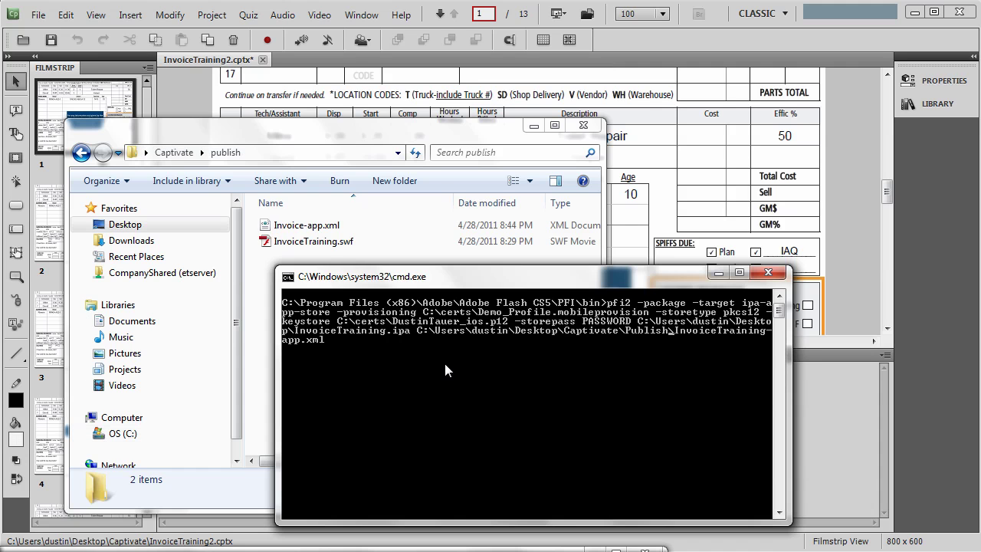
key("Right")
key("Right")
key("Right")
key("Right")
key("Right")
key("Right")
key("Right")
key("Right")
key("Right")
key("Right")
key("Right")
key("Right")
key("Right")
key("Right")
key("Right")
key("BackSpace")
key("BackSpace")
key("BackSpace")
key("BackSpace")
key("BackSpace")
key("BackSpace")
key("BackSpace")
key("BackSpace")
Step: Add -C with the Captivate\Publish folder and InvoiceTraining.swf
type("-C")
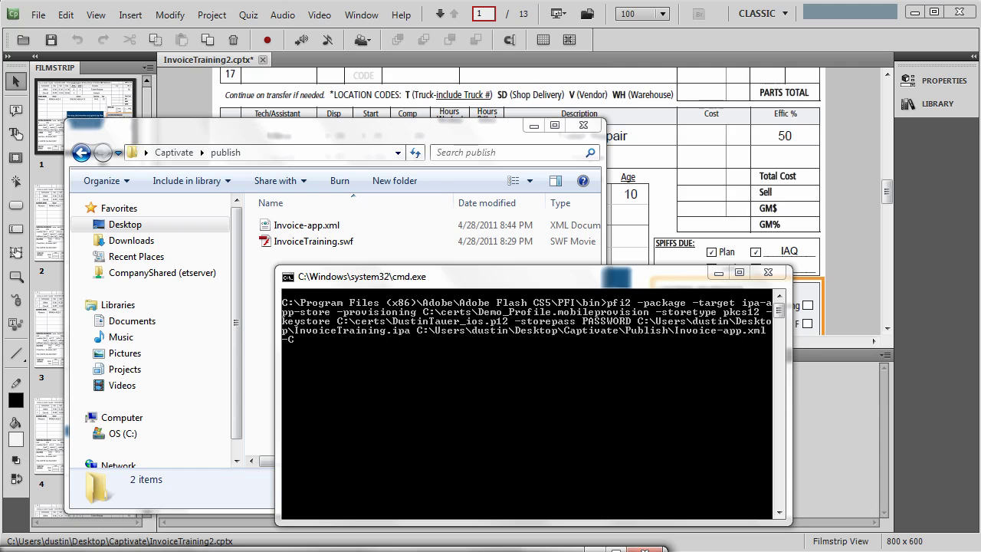
right_click(381, 406)
left_click(395, 450)
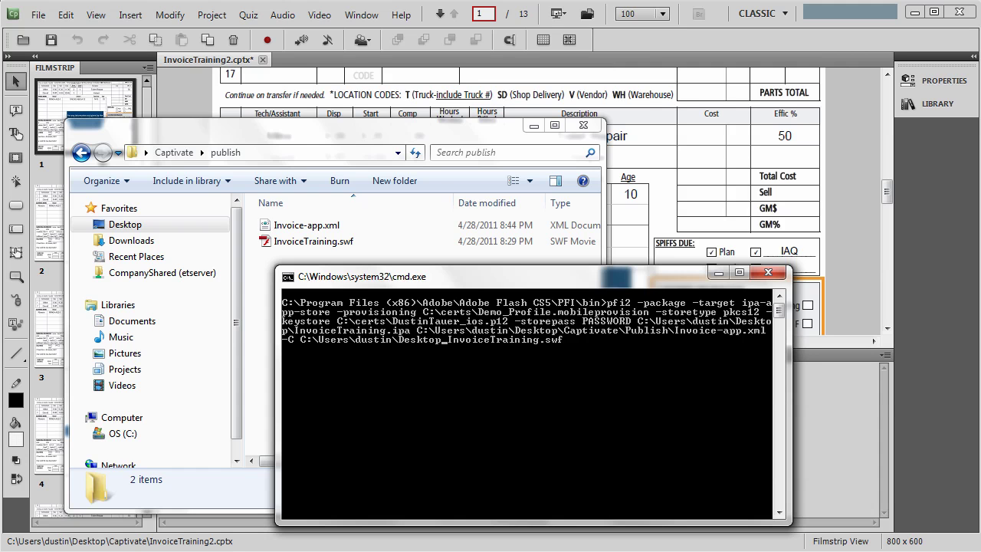
type("\\Captivate")
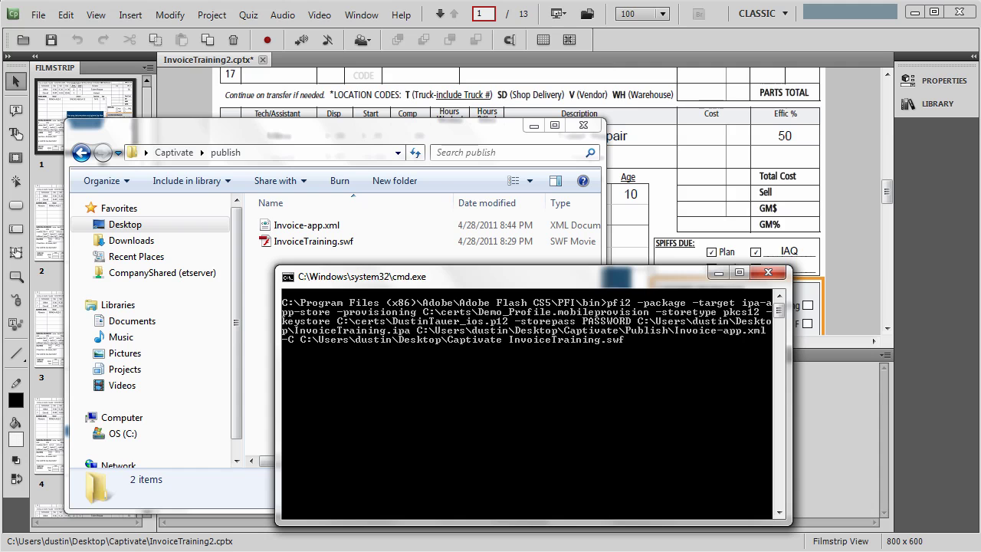
type("\\Publish")
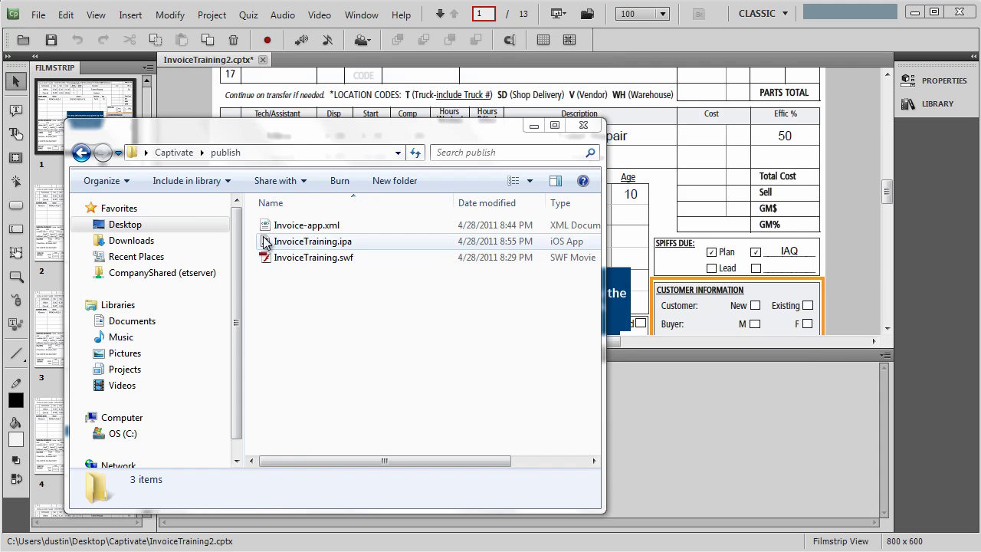
Step: Select InvoiceTraining.ipa and confirm it is an iOS App of 6.55 MB
left_click(299, 241)
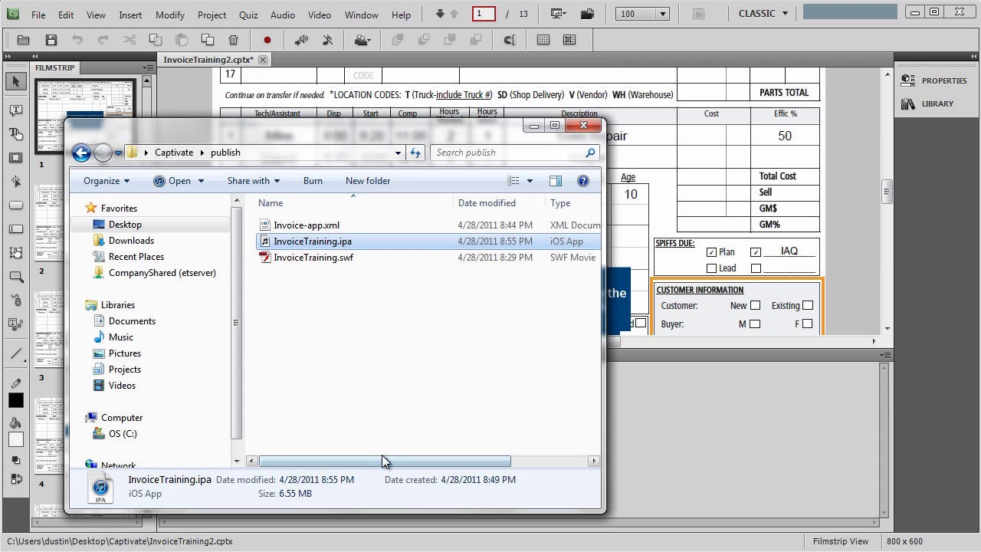
left_click_drag(386, 461, 365, 428)
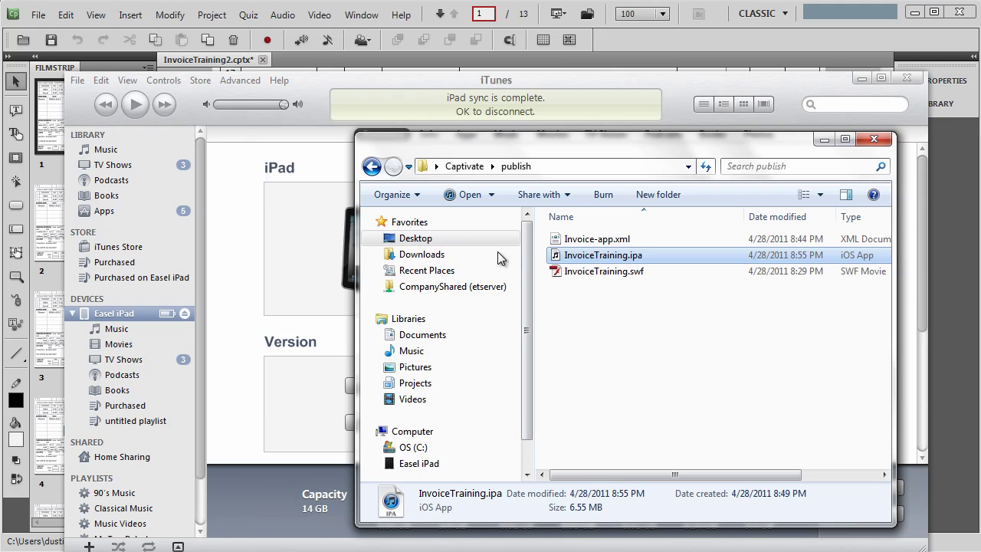
Step: Add InvoiceTraining.ipa to the iTunes library and apply a sync to the Easel iPad
left_click_drag(603, 254, 155, 196)
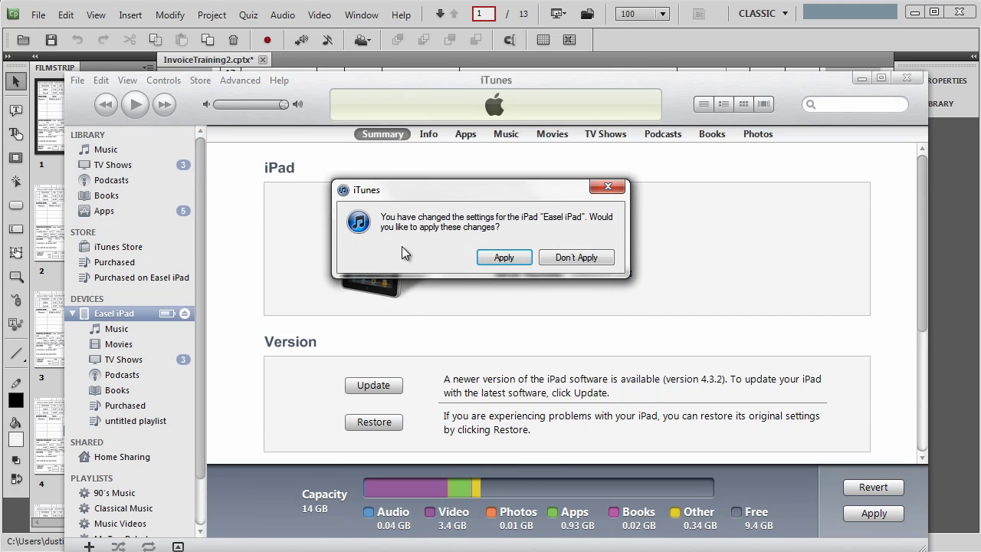
left_click(503, 257)
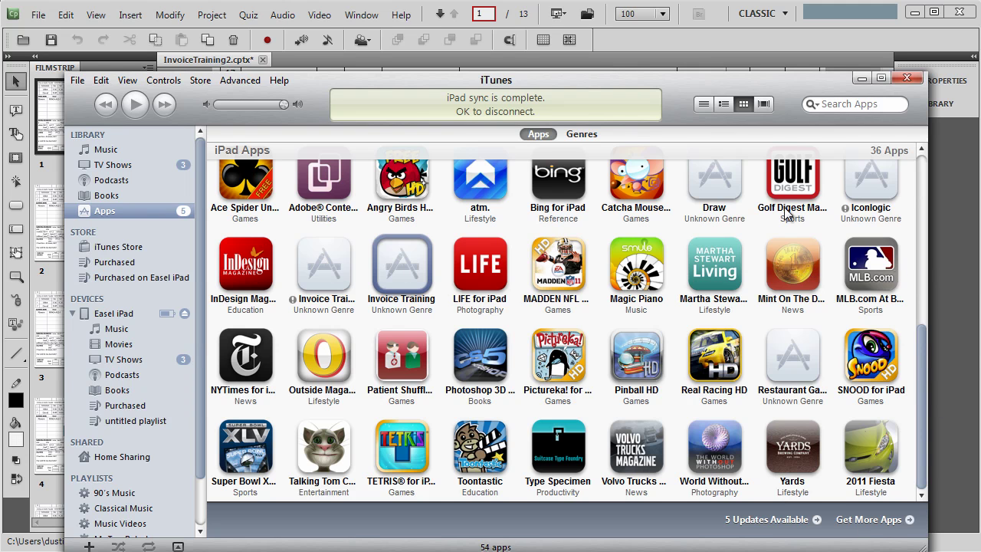
left_click_drag(924, 391, 910, 203)
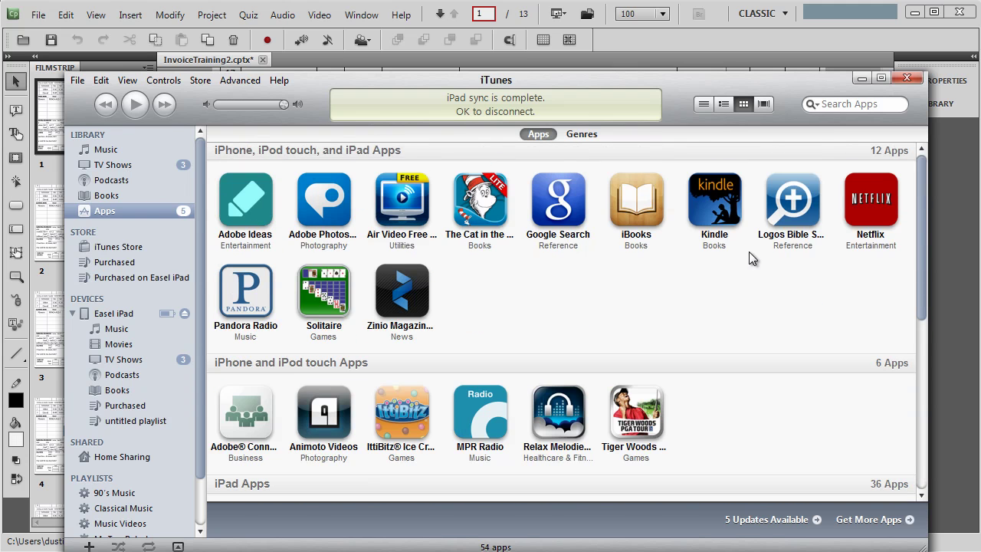
left_click(100, 316)
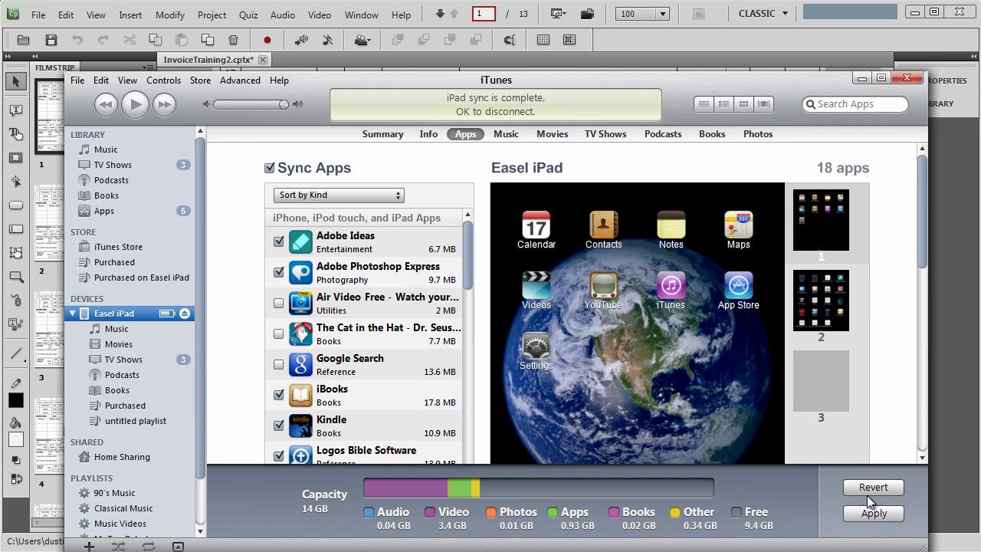
left_click(873, 513)
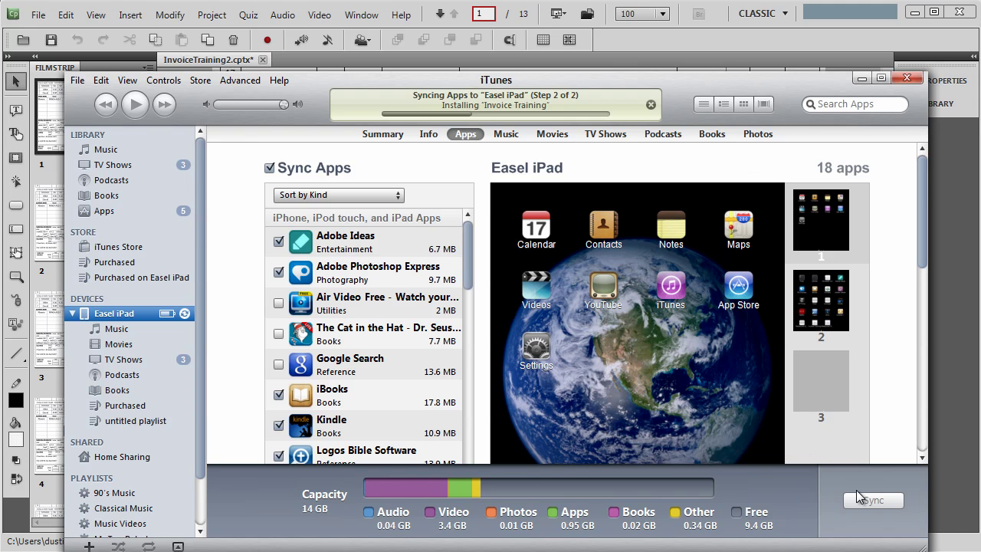
Step: Switch to IPEVO P2V's live camera view of the iPad
key("alt+Tab")
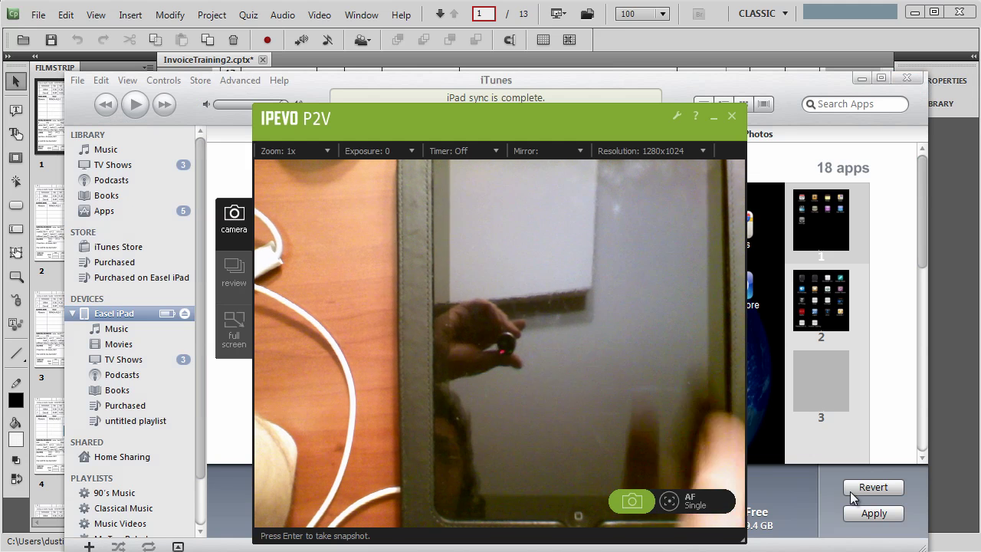